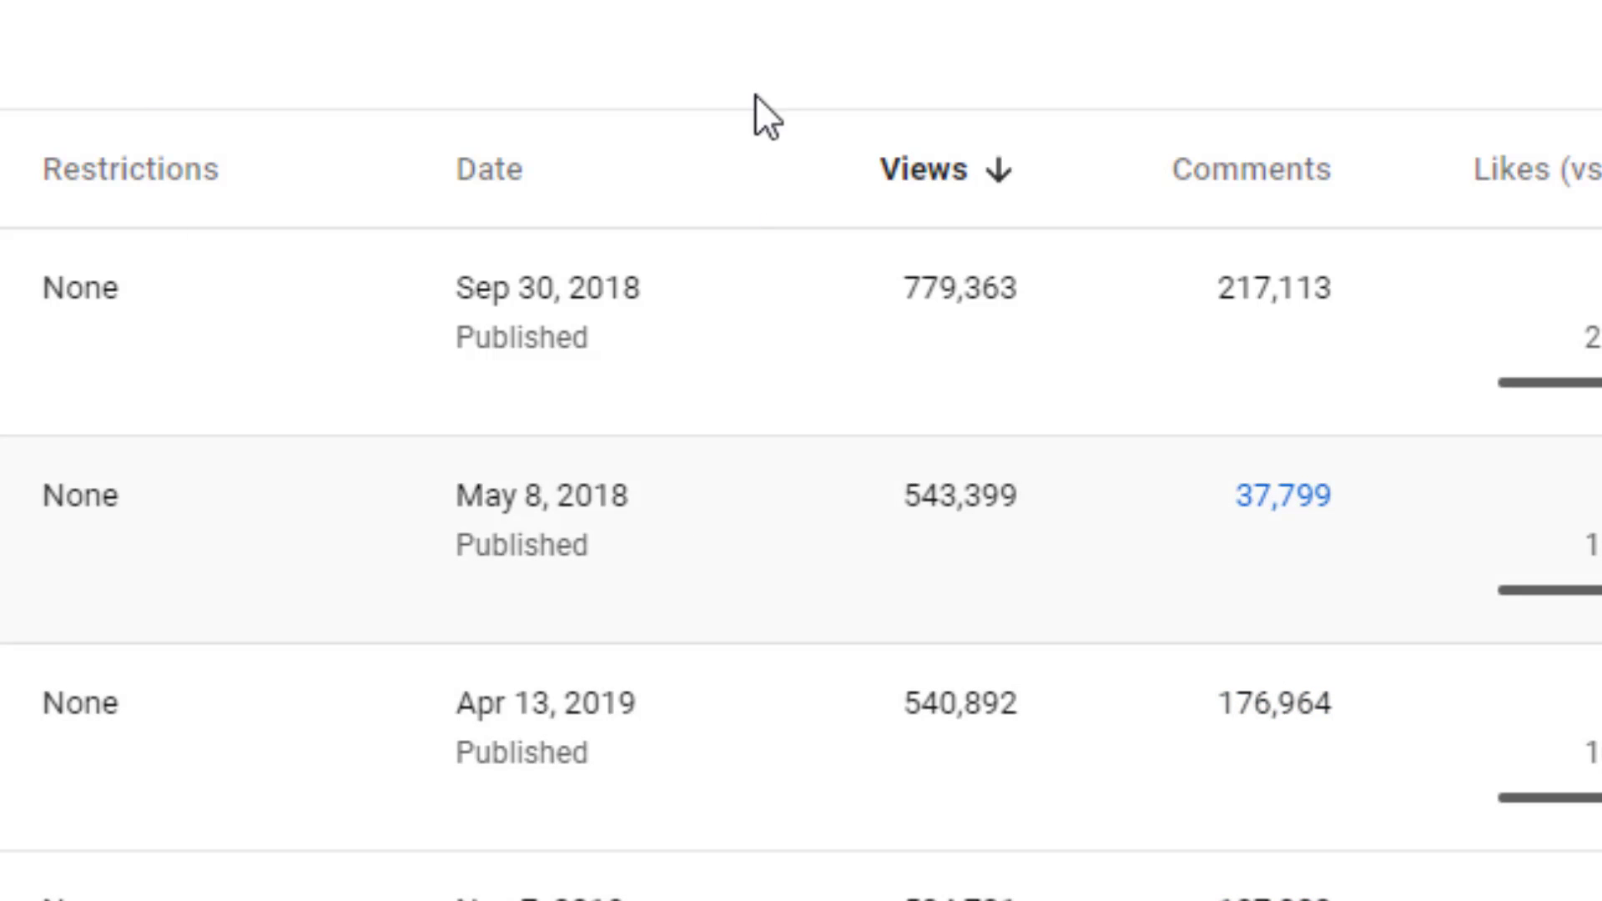
Show the channel's Videos tab with uploads newest first, the latest at 1.3K views.
mouse_move(930, 167)
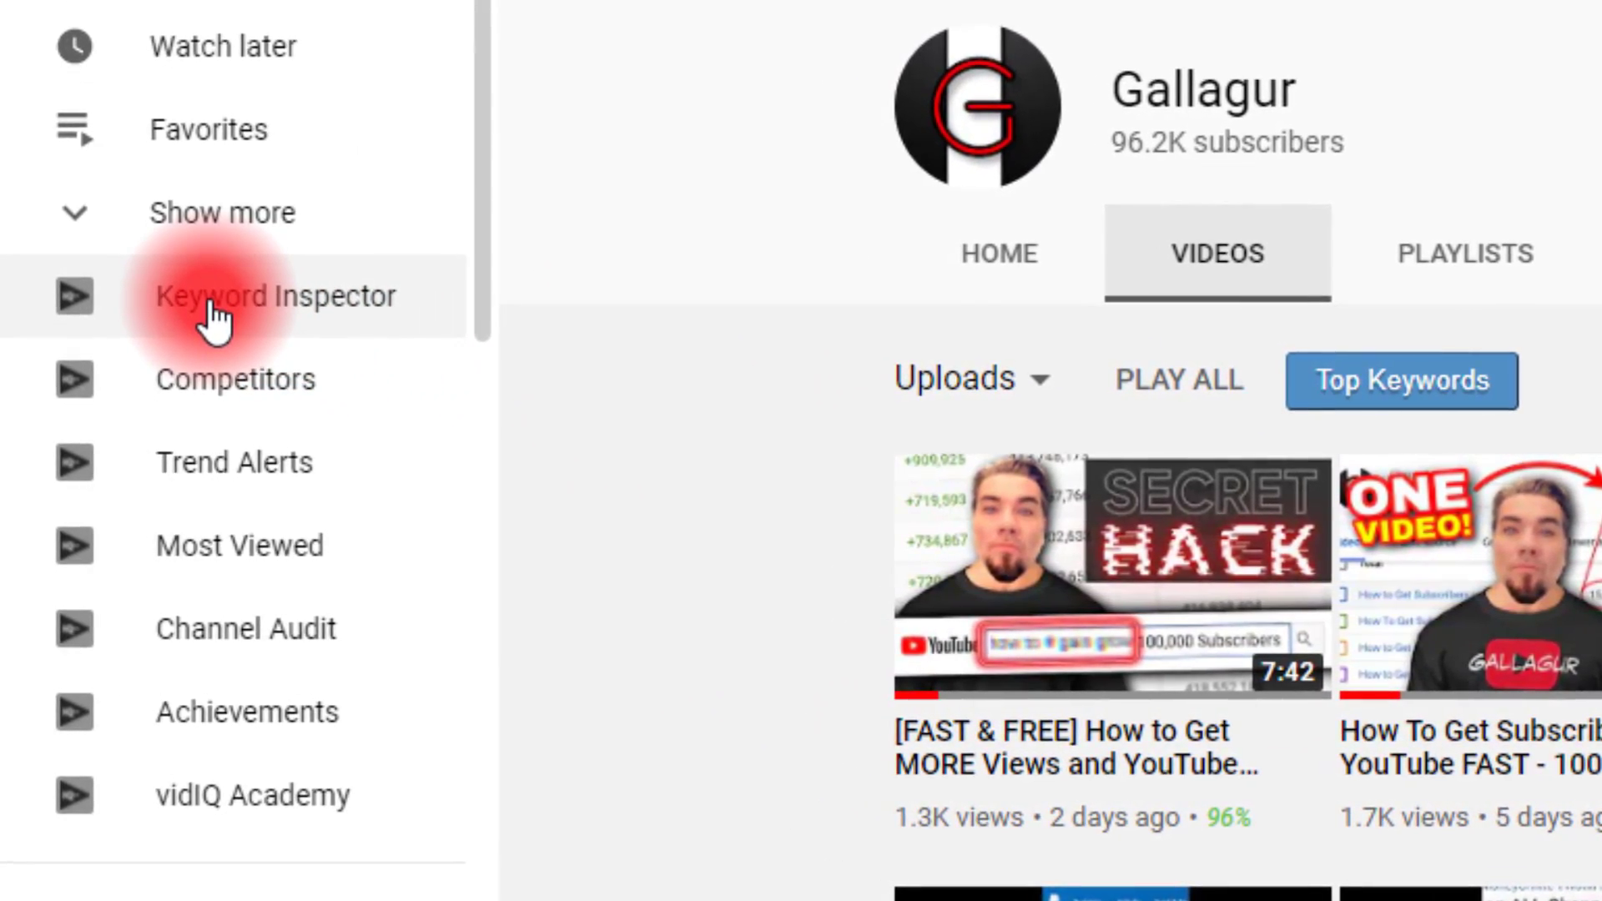
Open vidIQ's Keyword Inspector and enter 'resident evil 8' as the keyword.
click(215, 315)
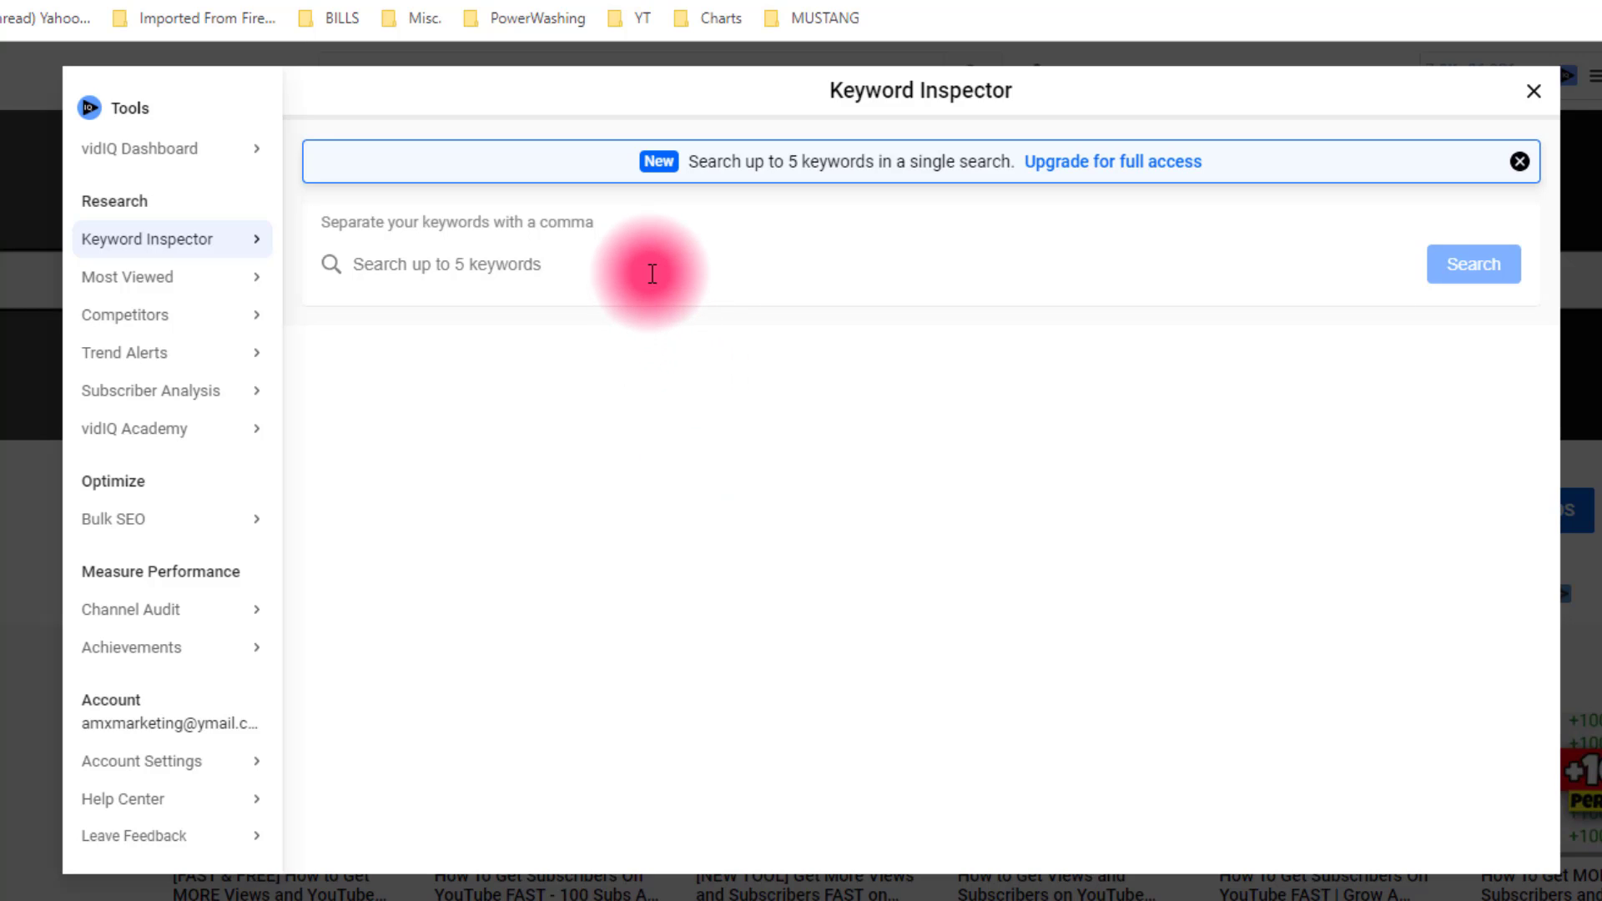
text(resdie)
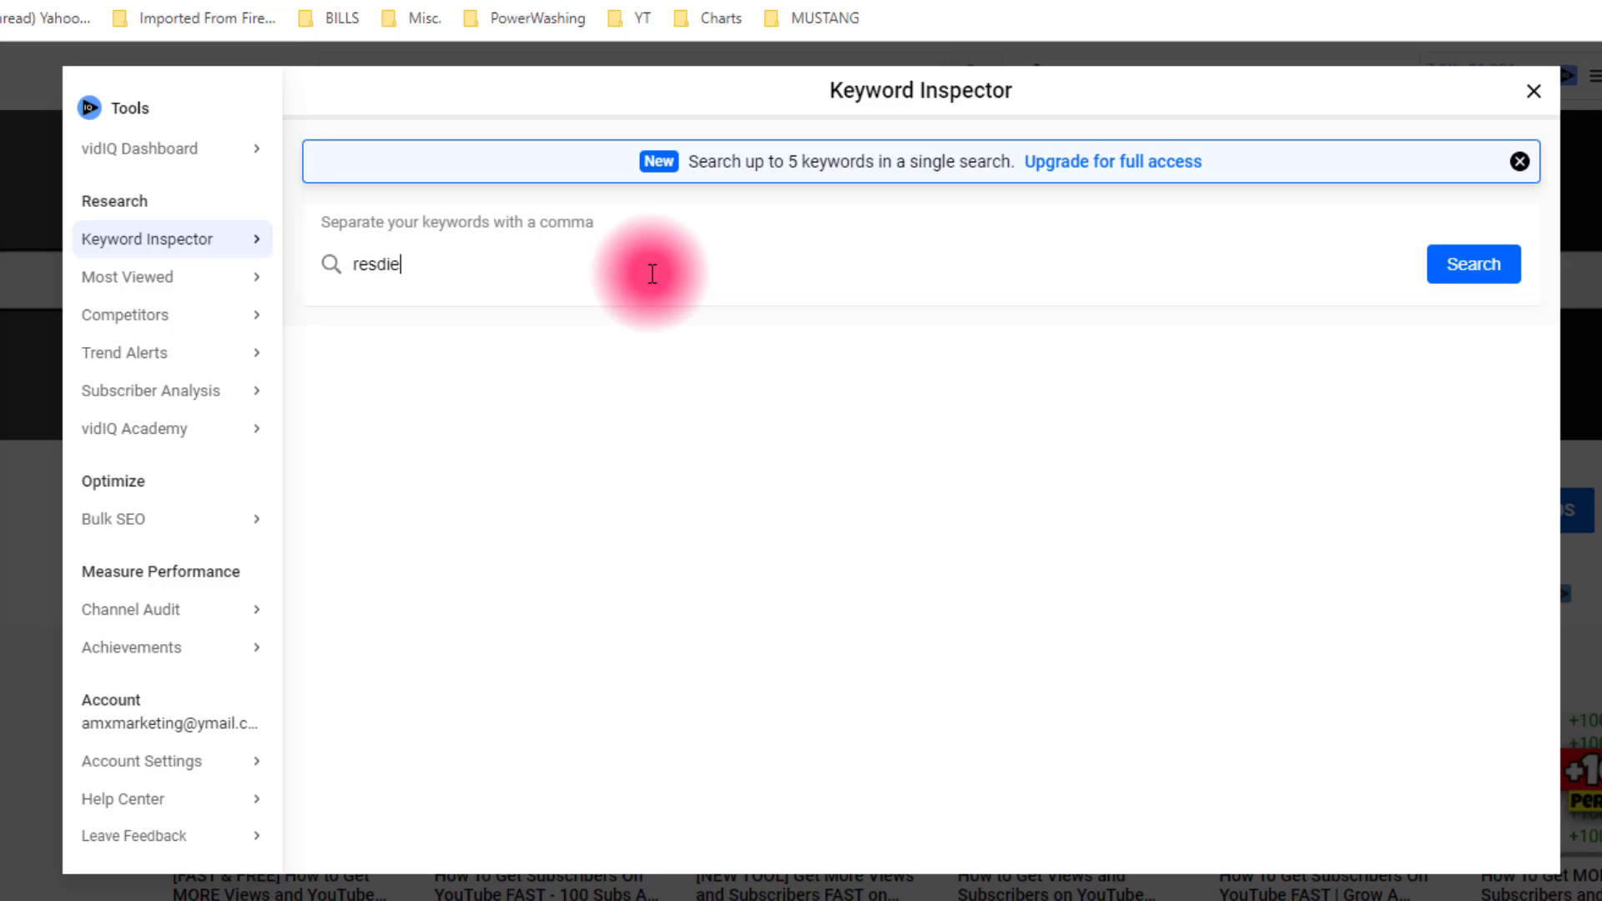
key(BackSpace)
key(BackSpace)
key(BackSpace)
text(ident evil 8)
Run the 'resident evil 8' search and review its 61/100 score, 6,919,880 volume and related keywords.
key(Return)
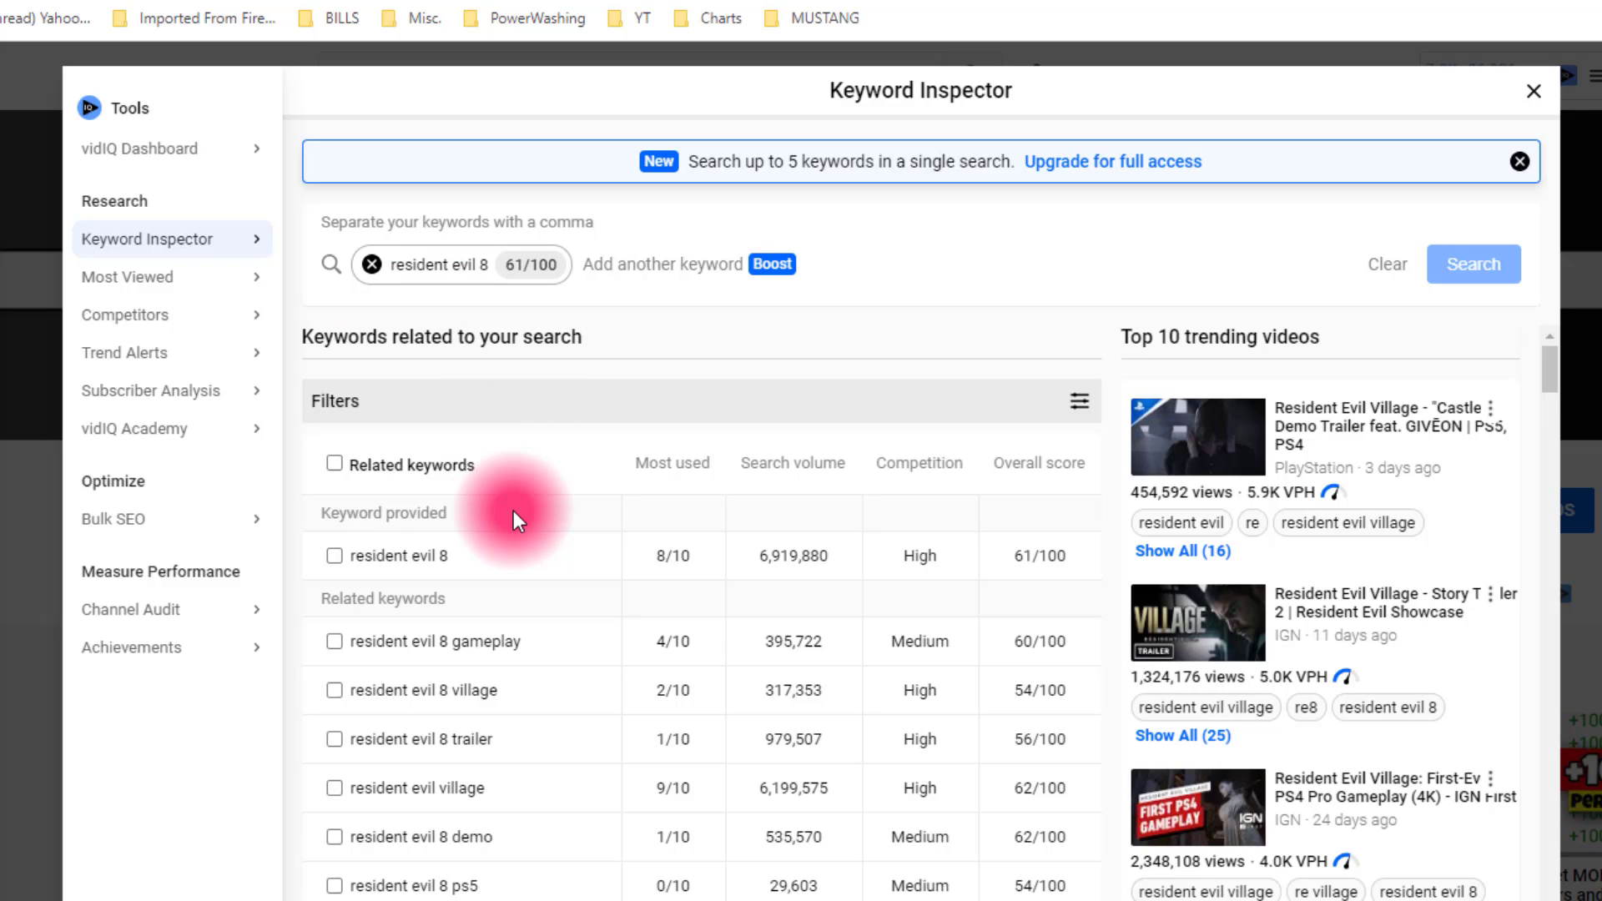
scroll(513, 510, down, 7)
scroll(474, 709, down, 12)
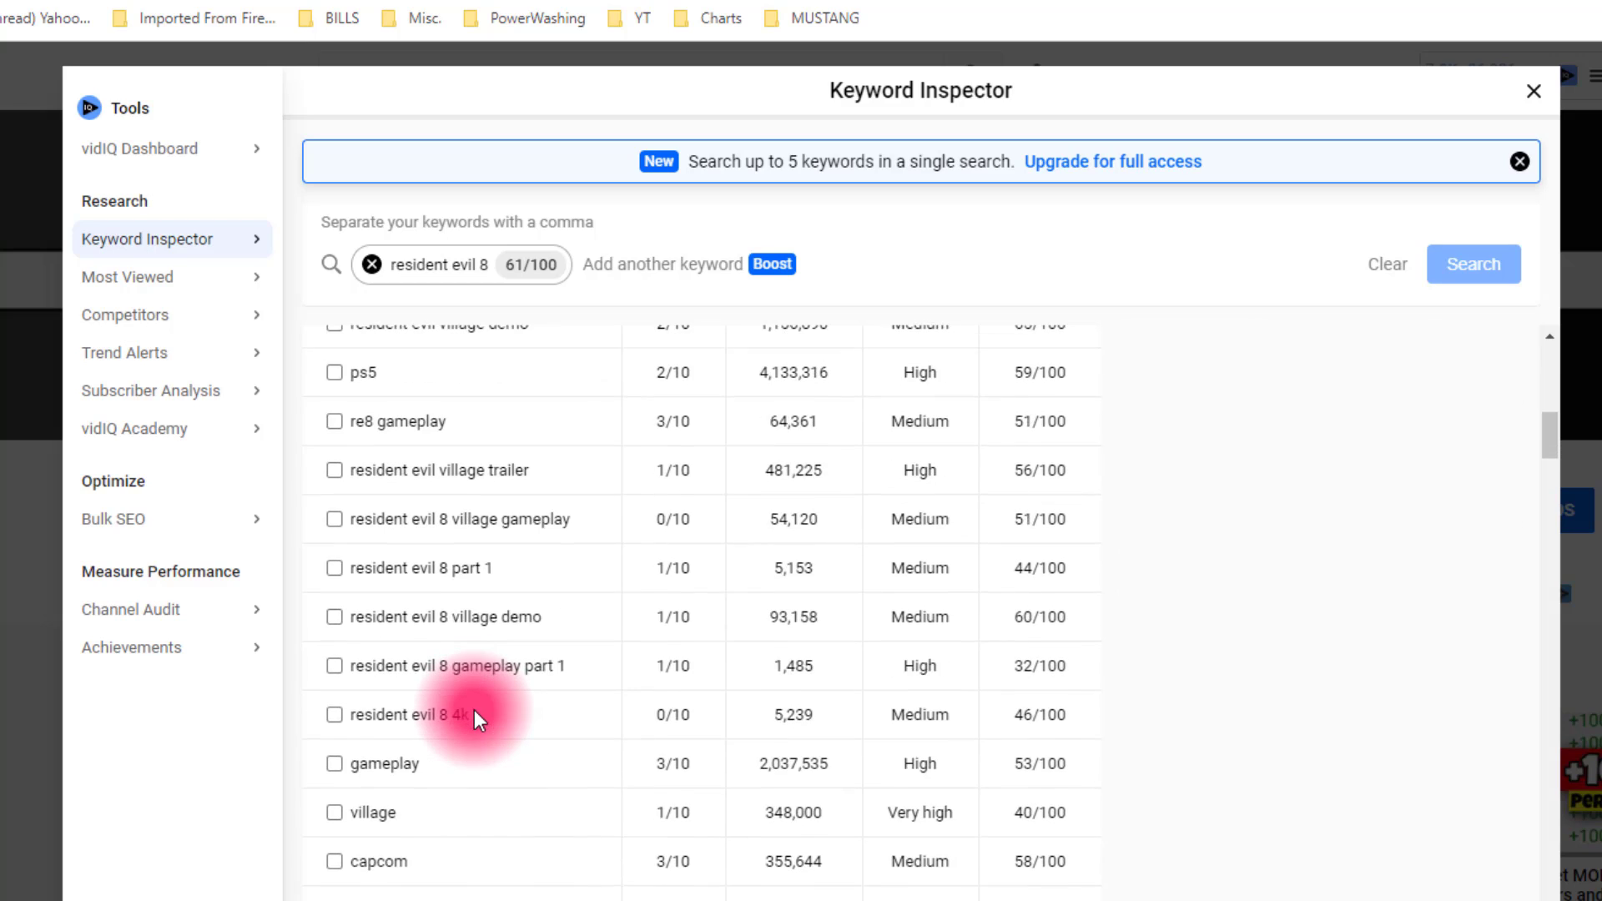
scroll(474, 709, up, 12)
scroll(477, 720, up, 8)
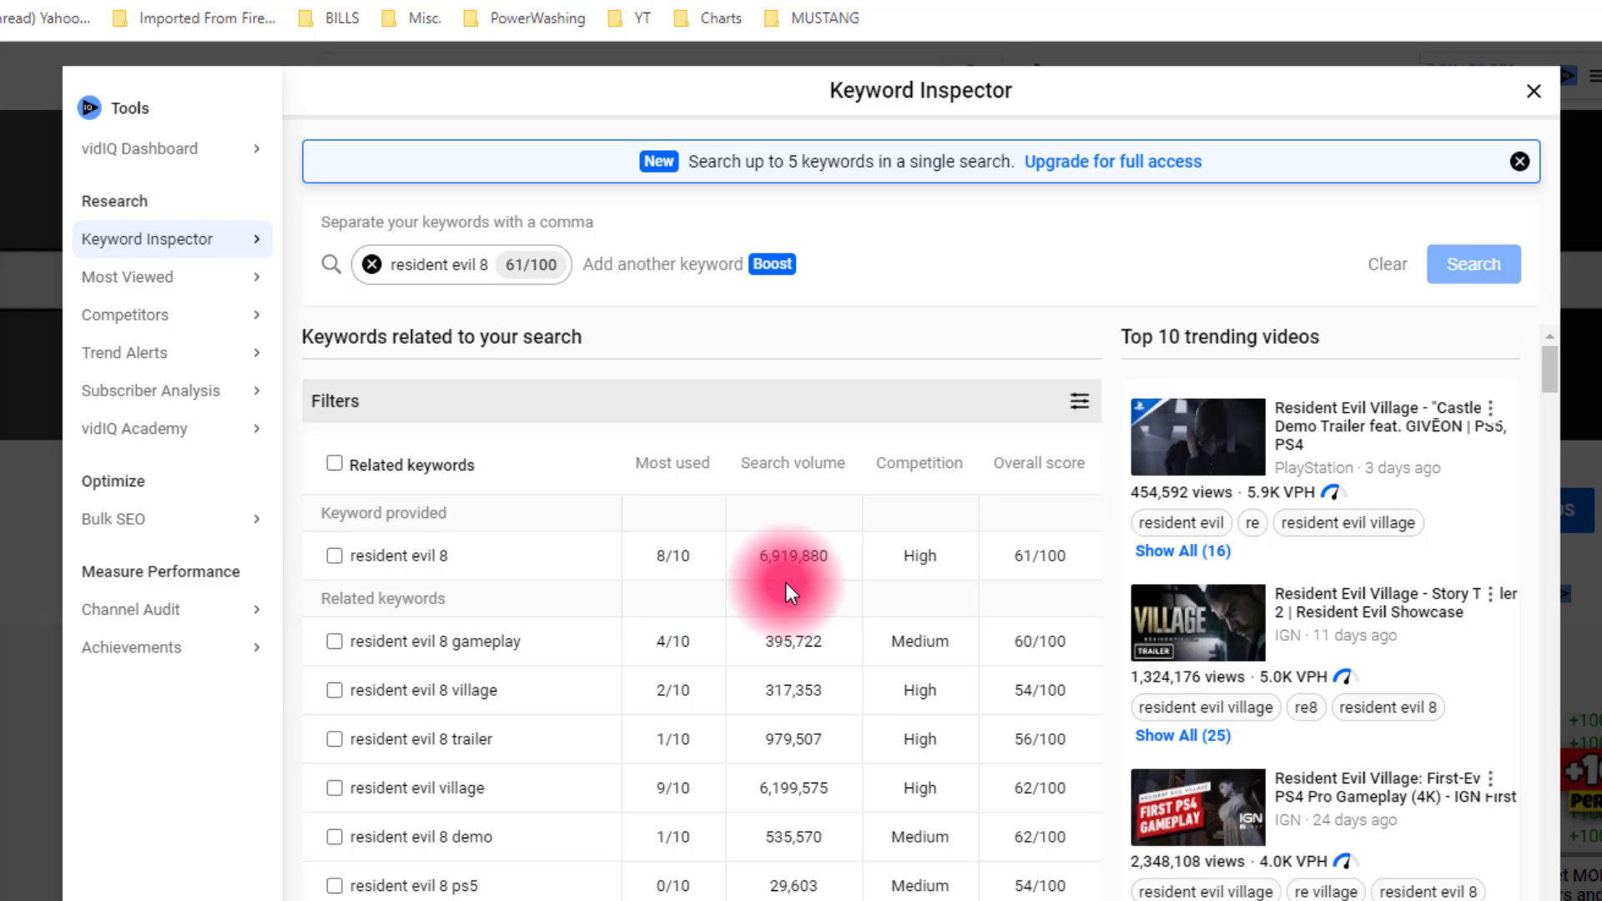
mouse_move(928, 574)
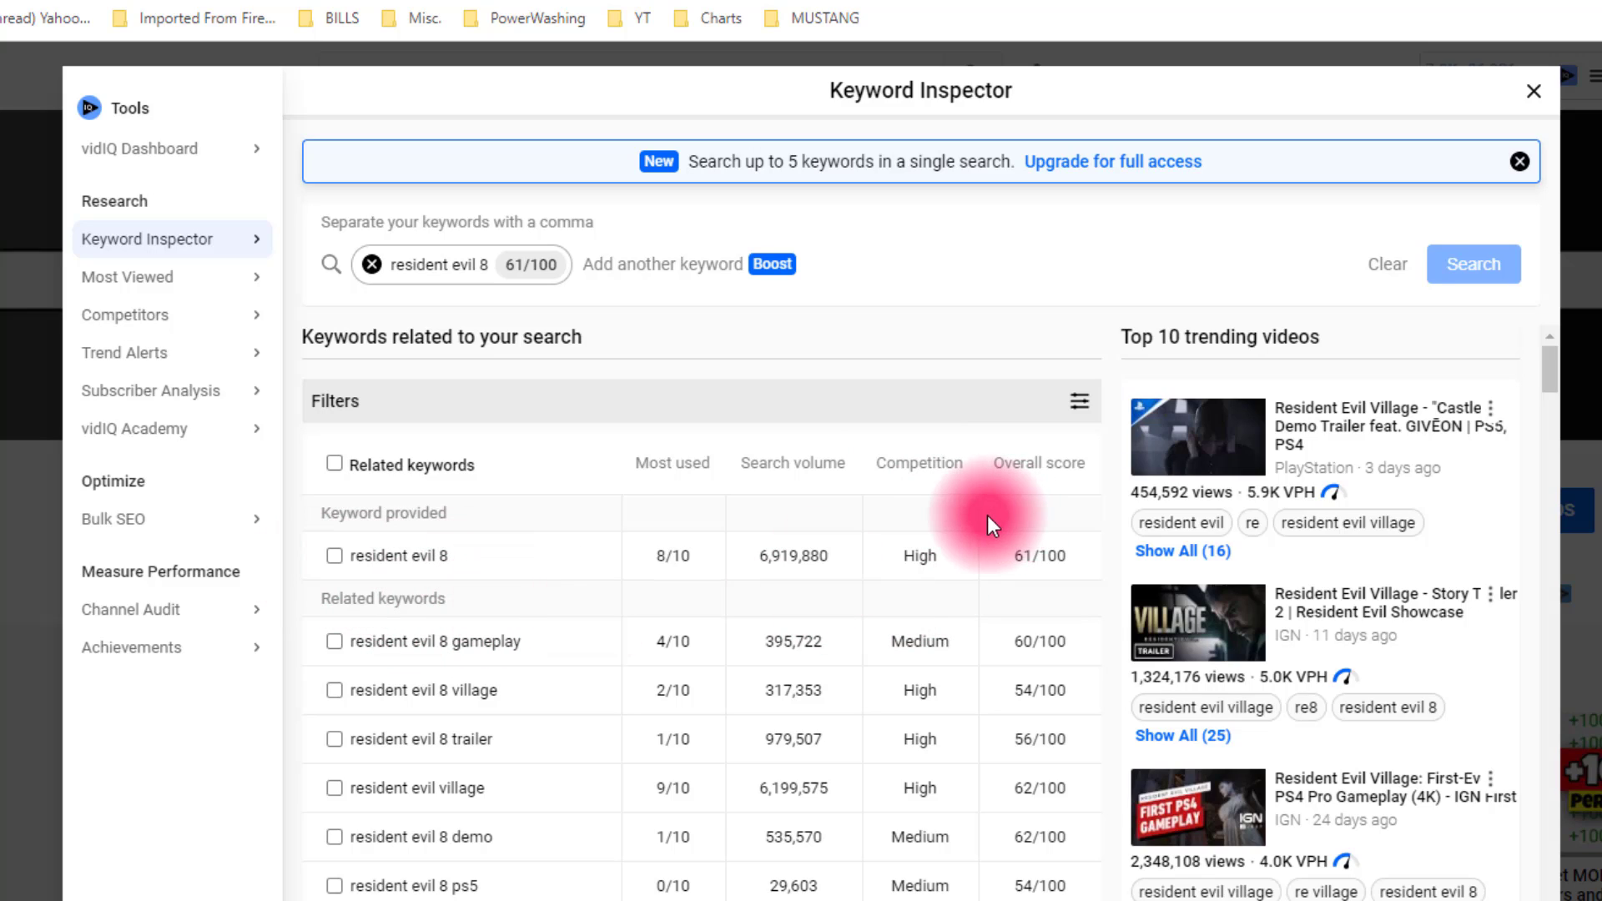
Sort the related keywords by competition, lowest first, and scroll to the Low rows.
click(921, 464)
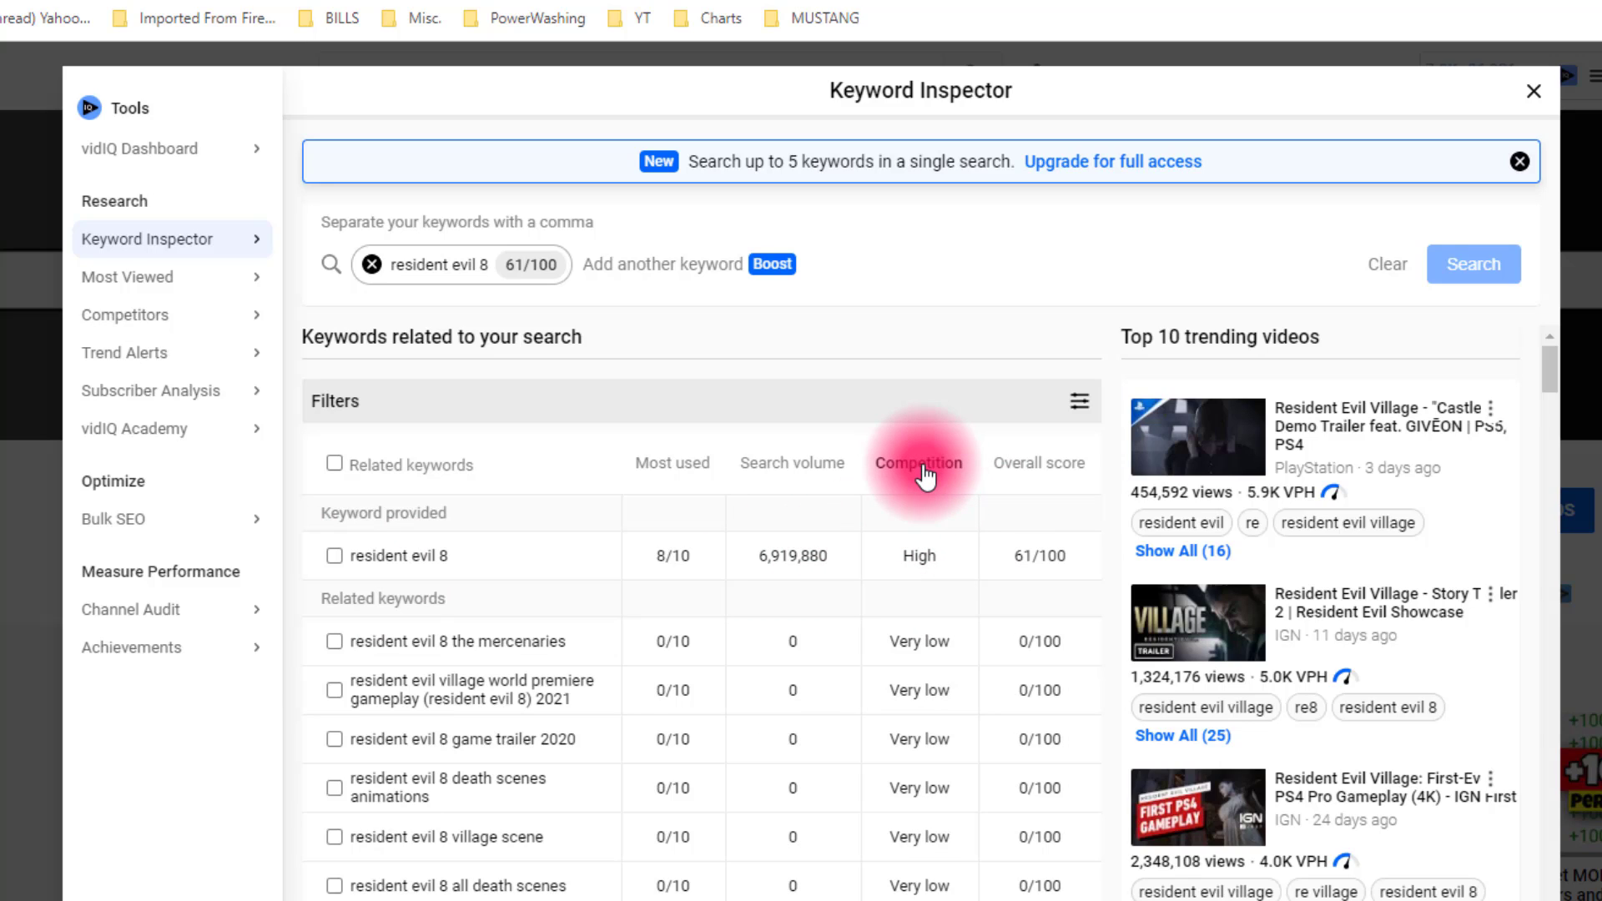
scroll(923, 493, down, 2)
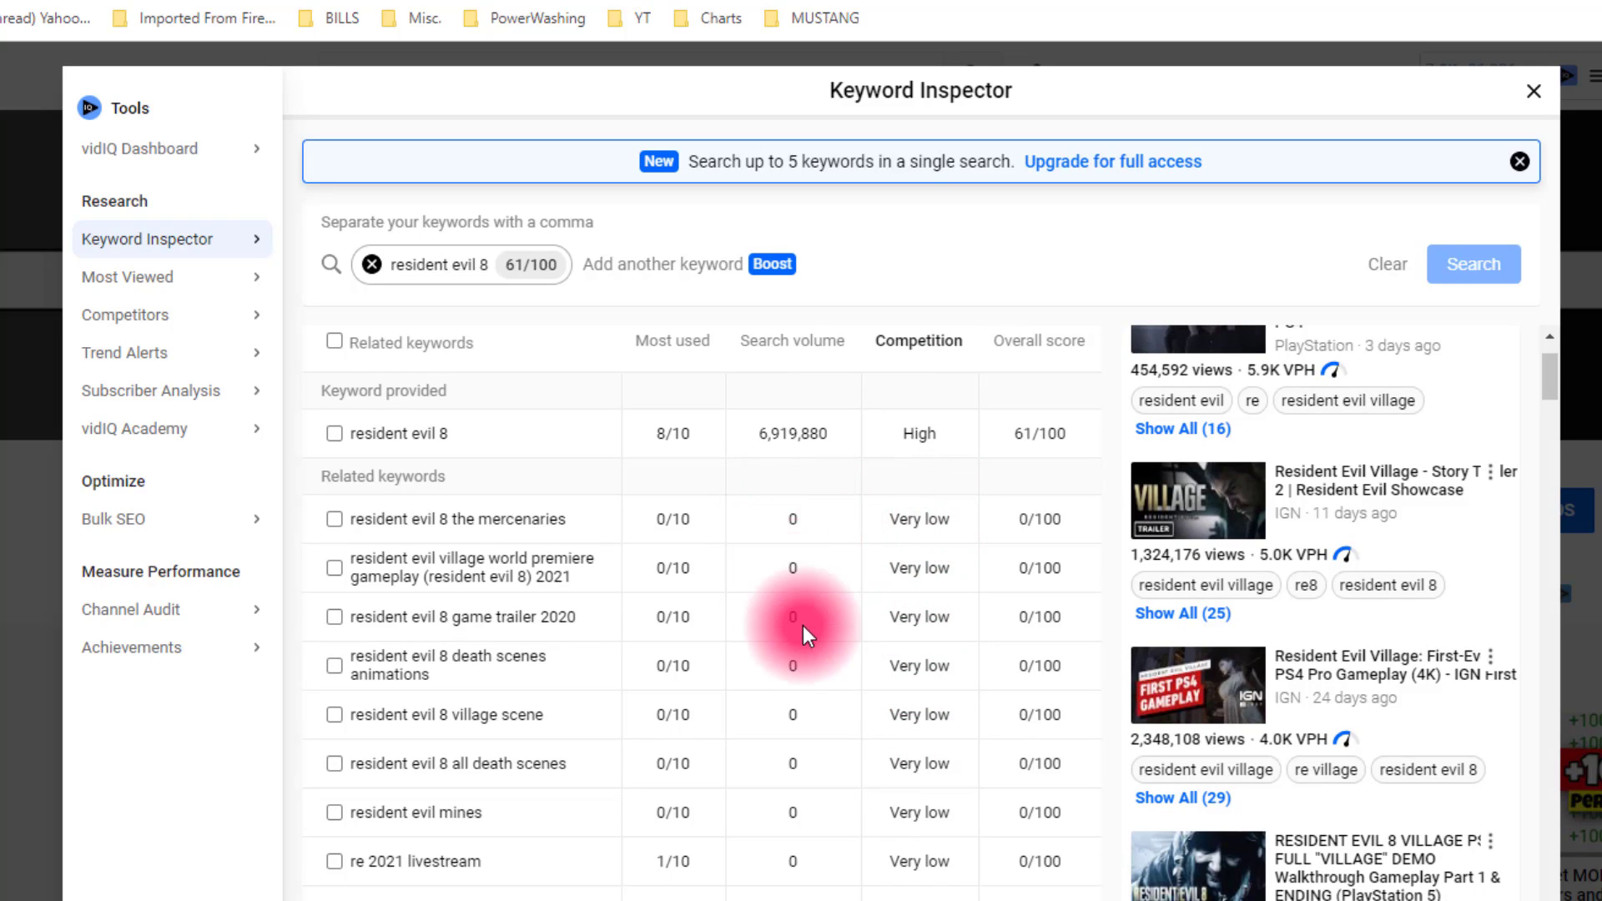
scroll(892, 506, down, 4)
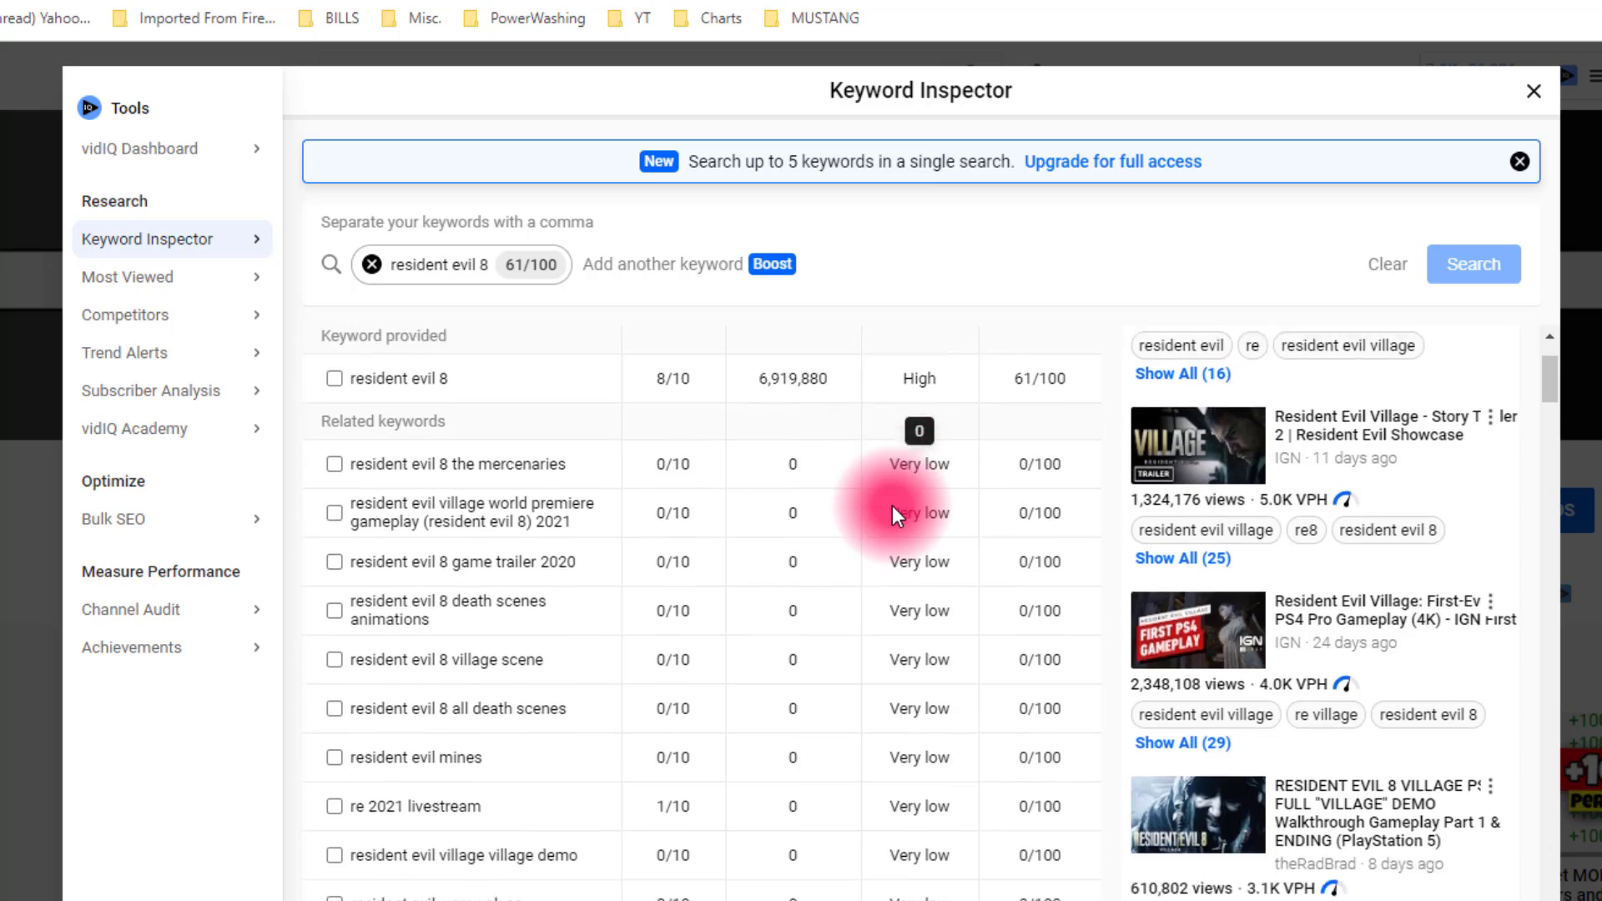
scroll(893, 505, down, 9)
scroll(893, 506, up, 2)
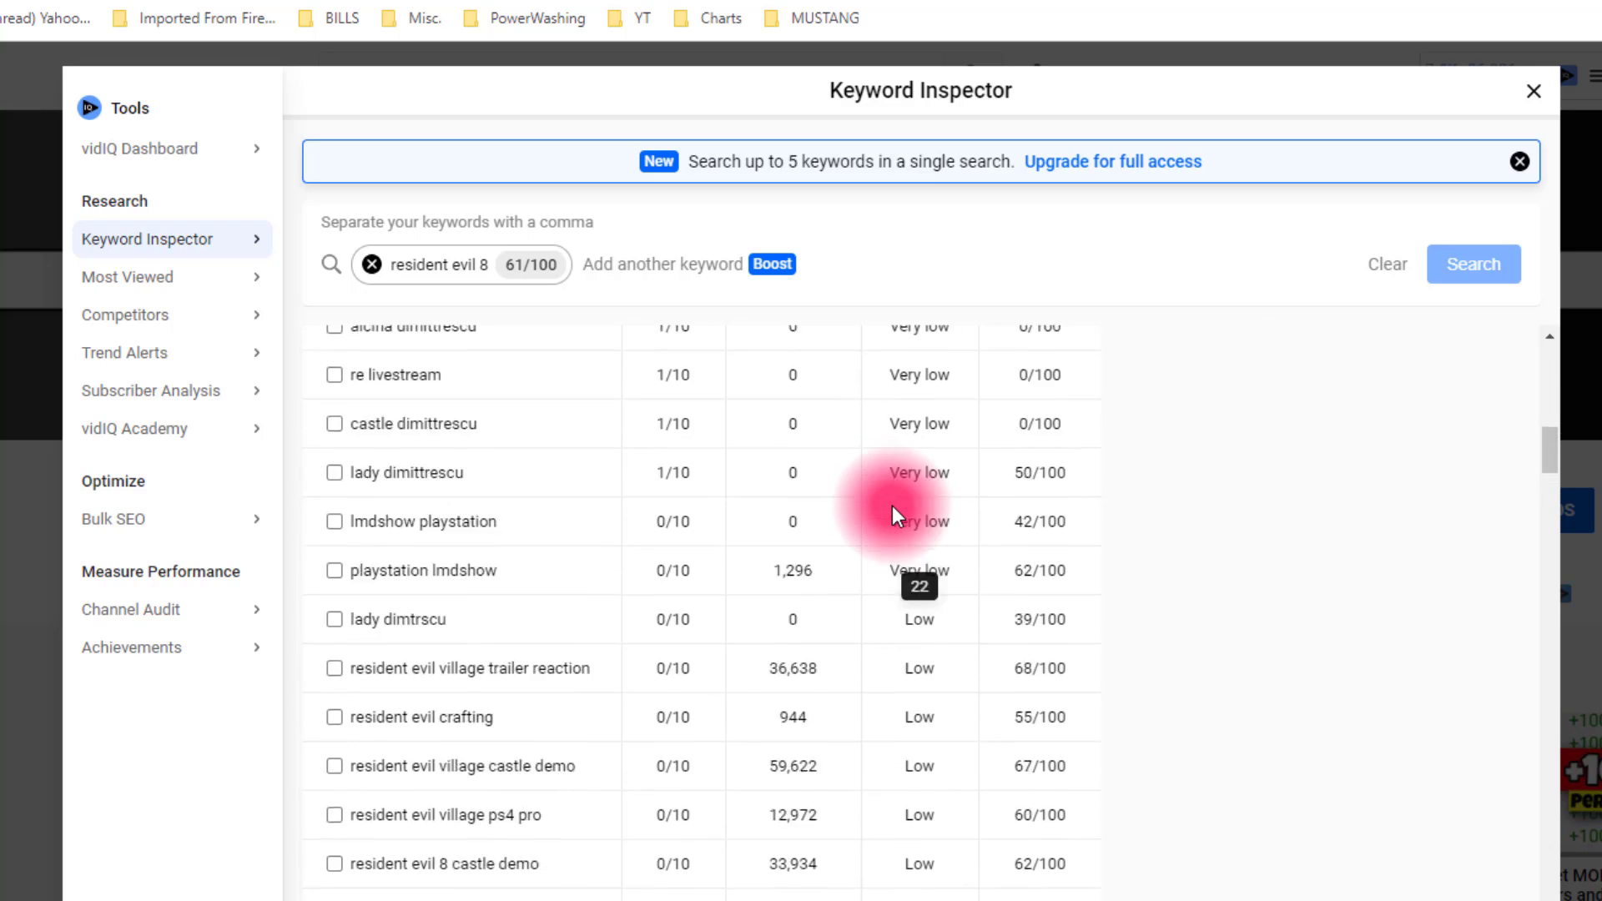
scroll(893, 513, down, 2)
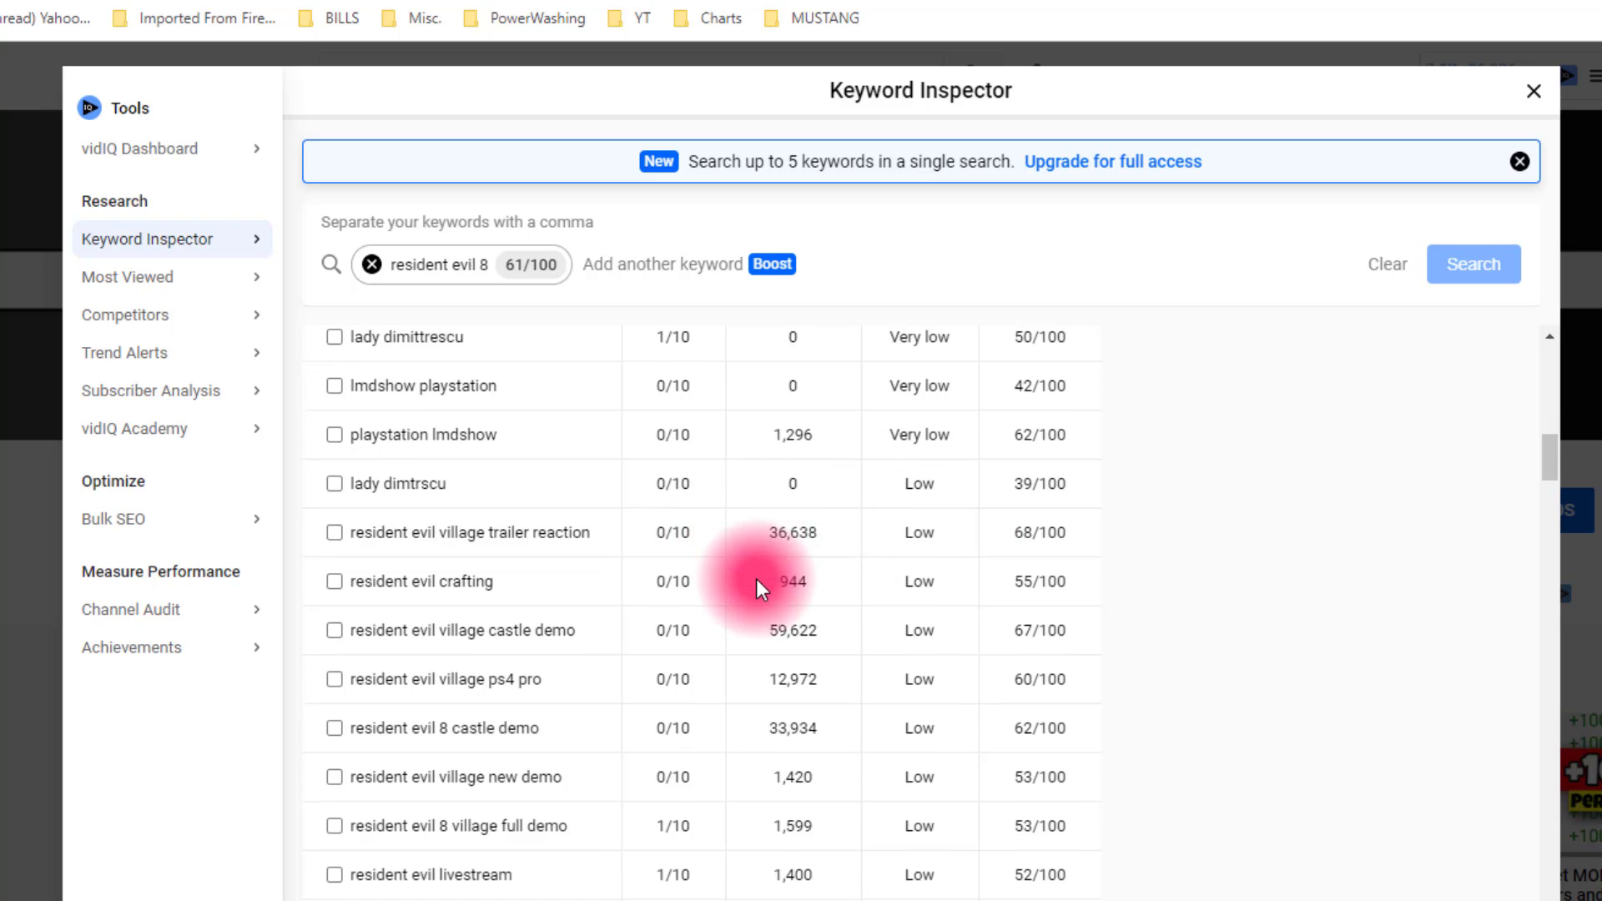
scroll(767, 668, down, 4)
scroll(783, 742, up, 4)
scroll(784, 743, down, 4)
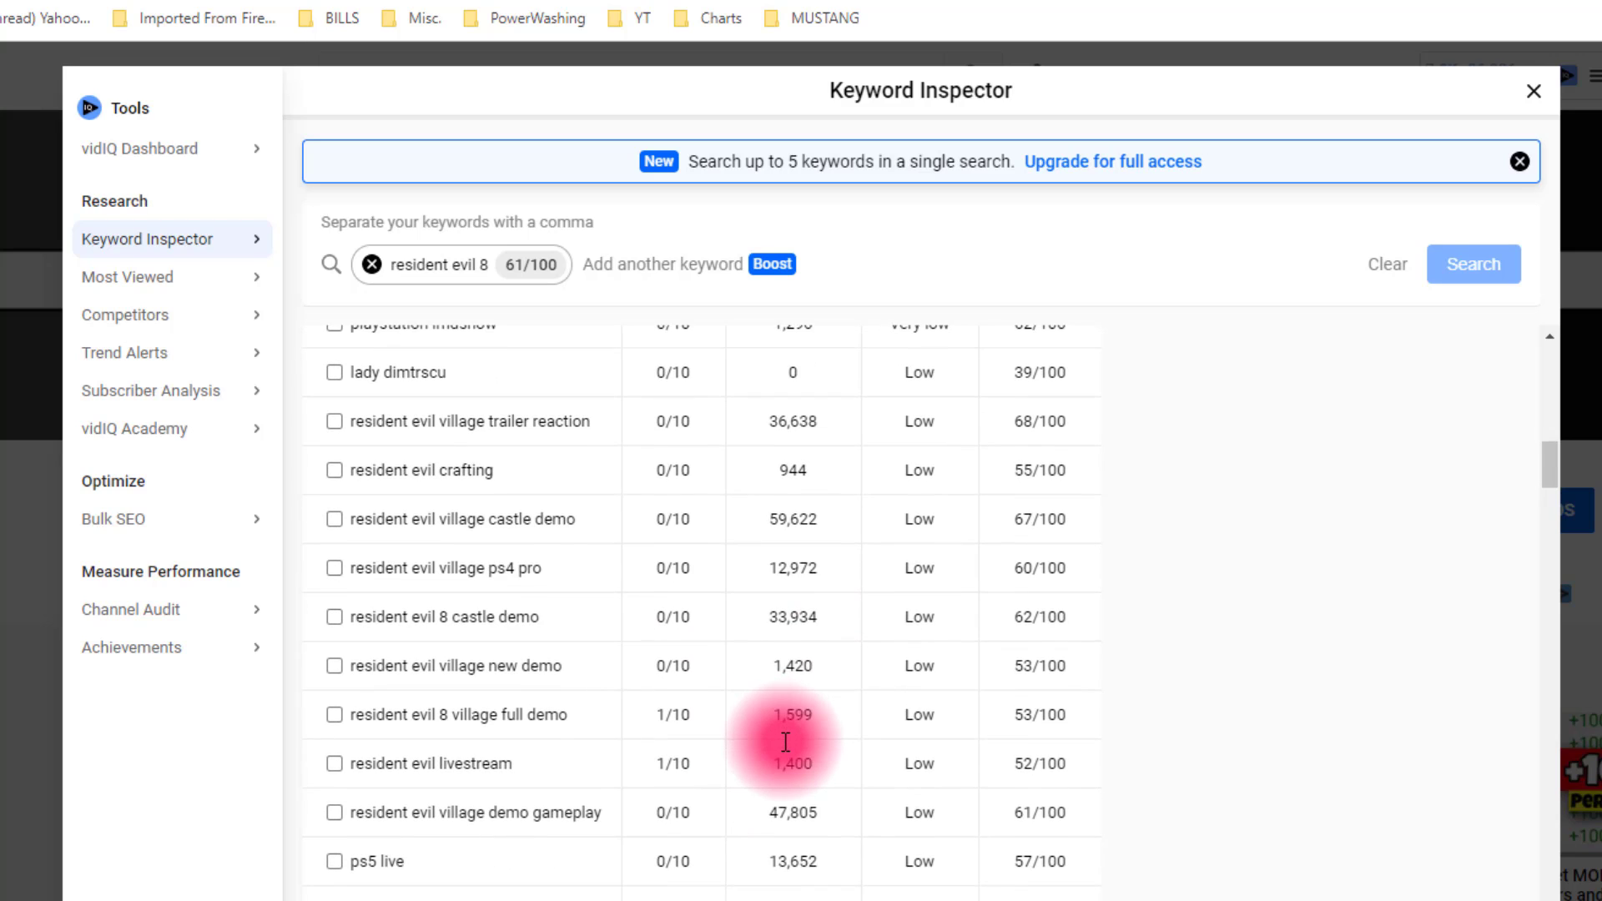
scroll(783, 742, up, 5)
scroll(783, 743, up, 1)
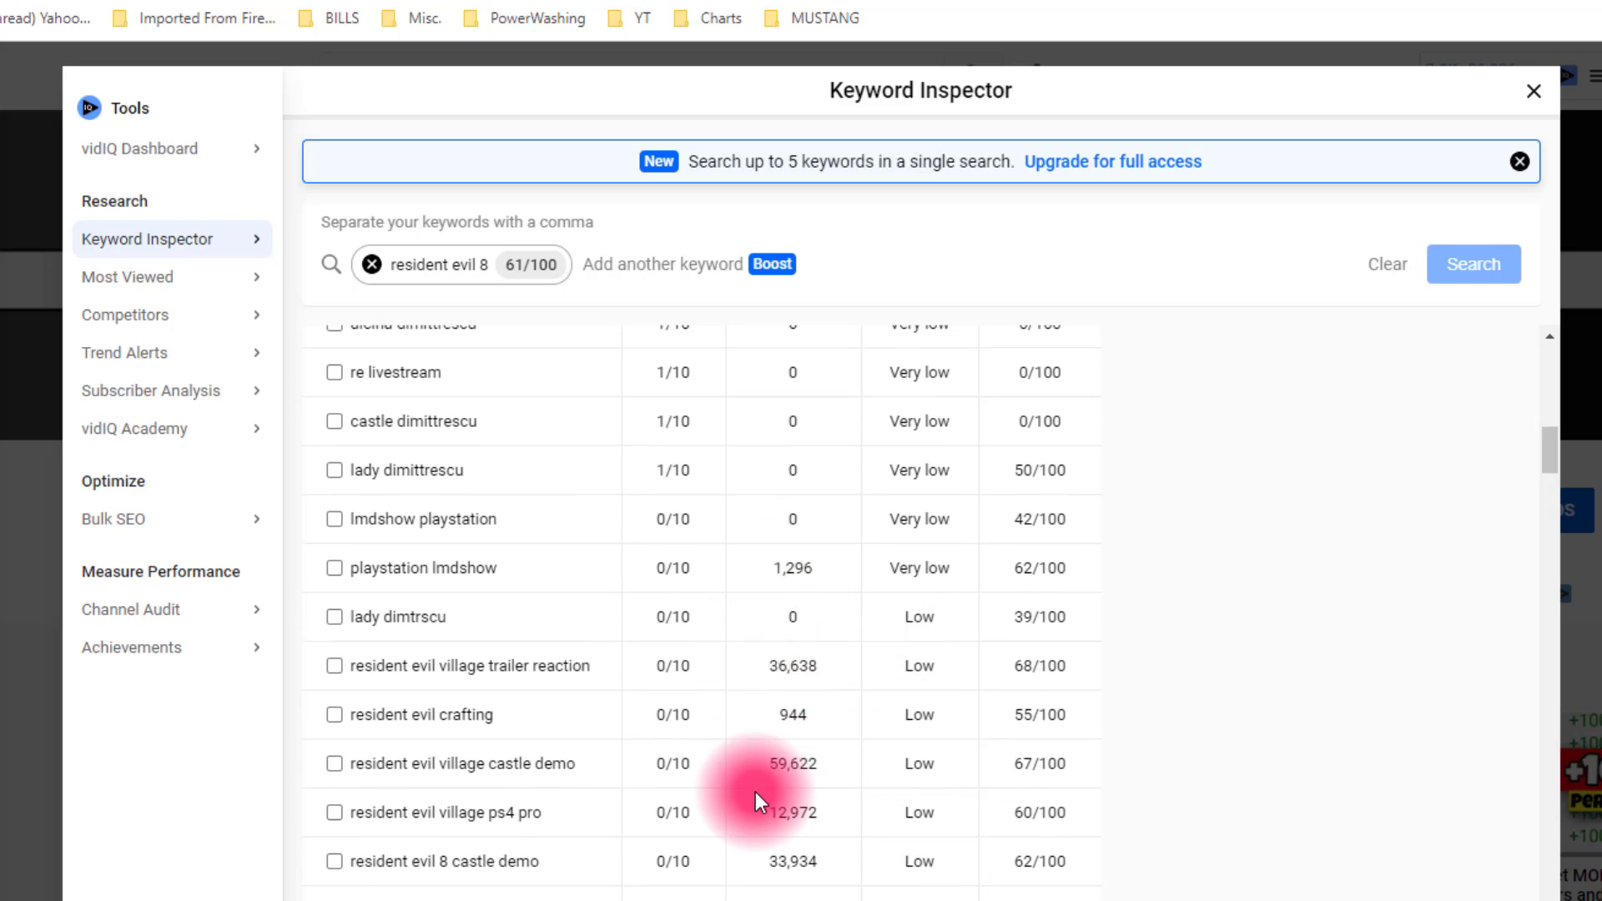
scroll(754, 792, down, 3)
scroll(775, 634, up, 1)
scroll(772, 668, up, 3)
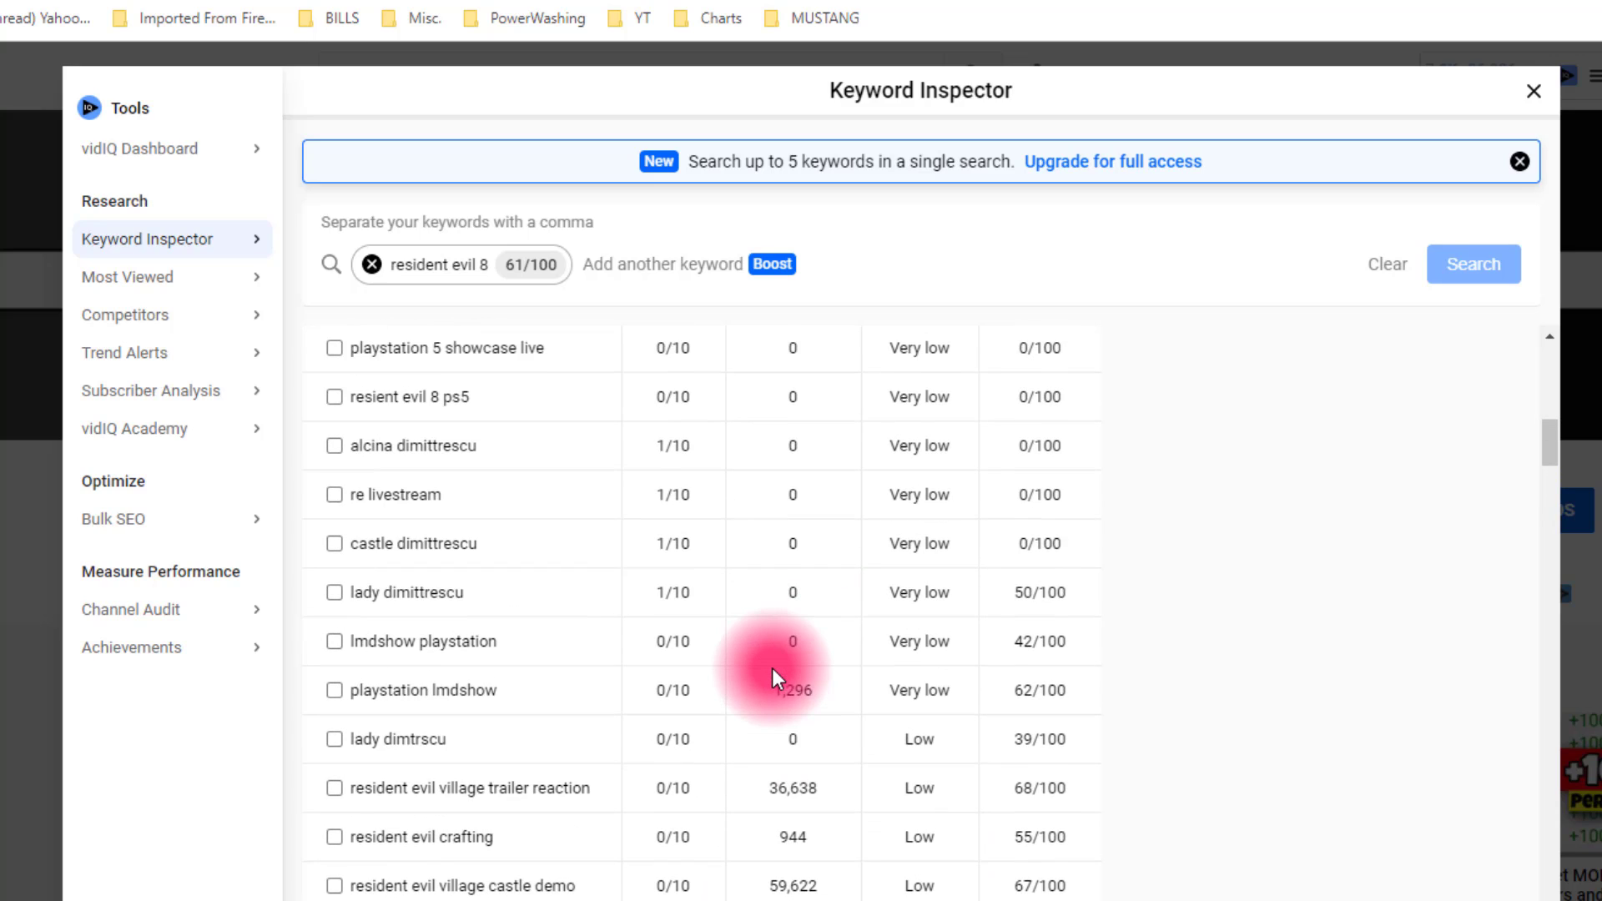
scroll(778, 665, down, 1)
Highlight the Low competition and 36,638 search volume of 'resident evil village trailer reaction'.
mouse_move(936, 665)
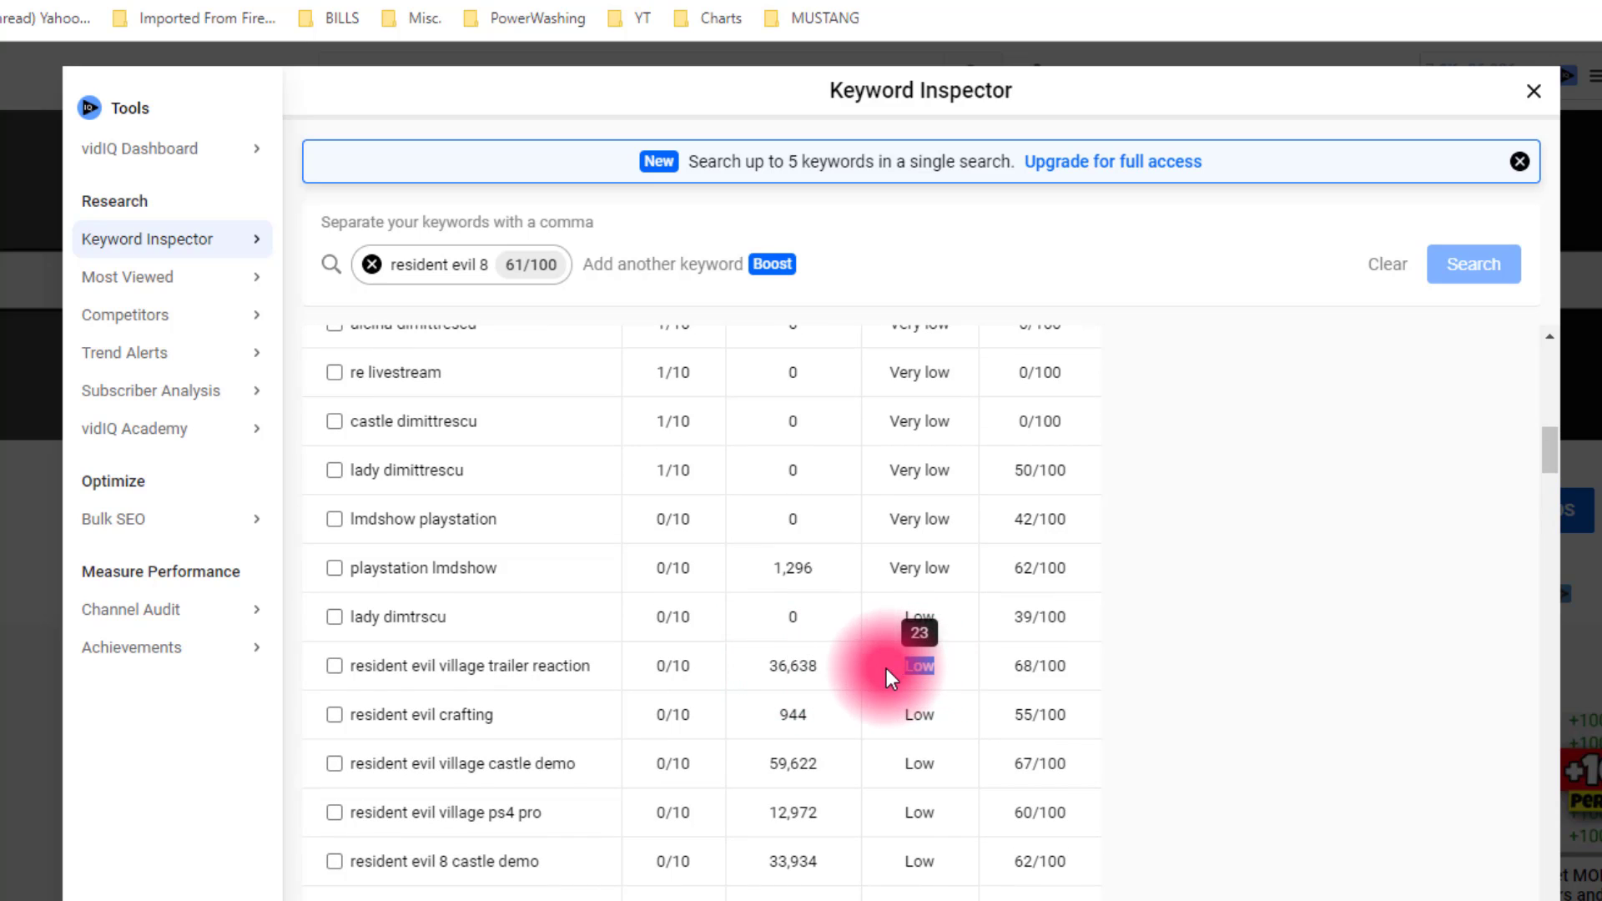
double_click(918, 665)
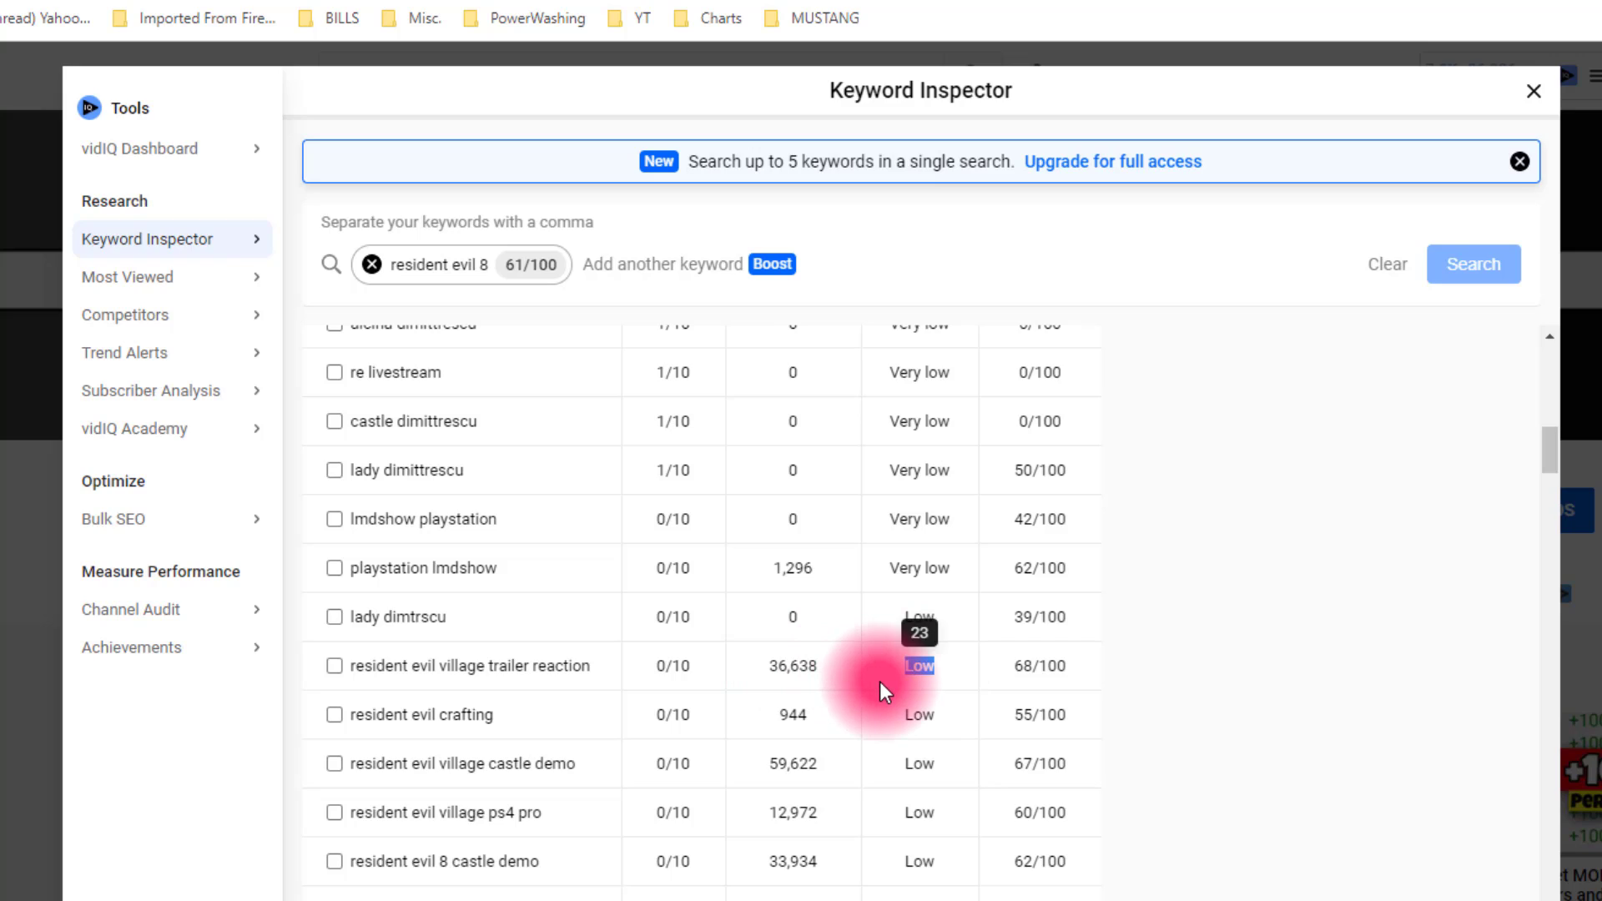
double_click(784, 666)
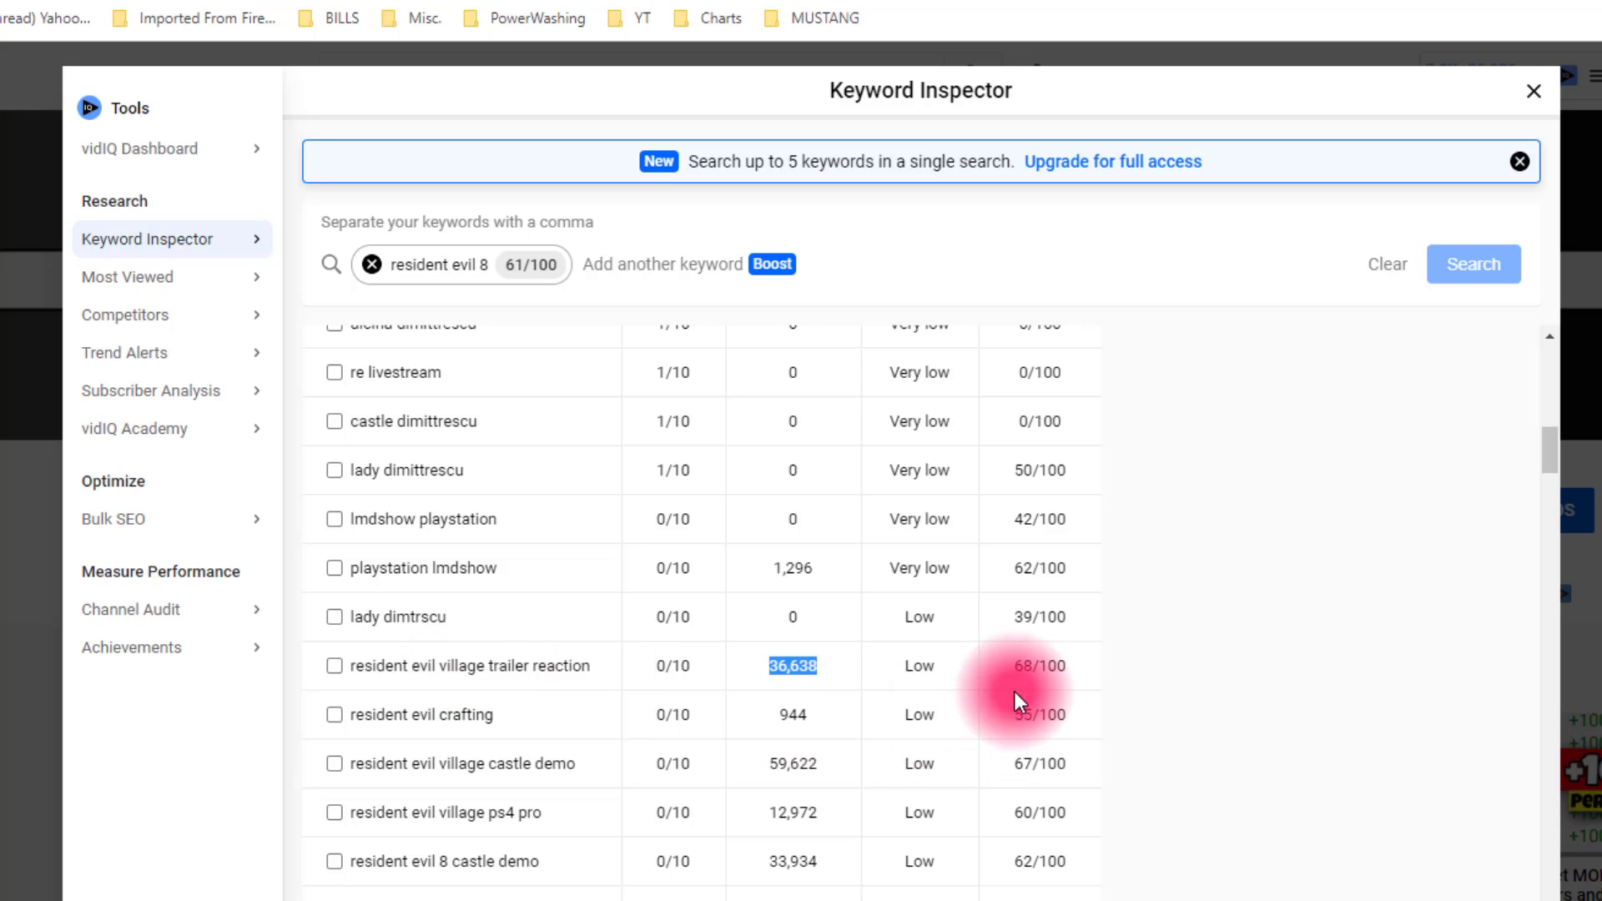
mouse_move(898, 684)
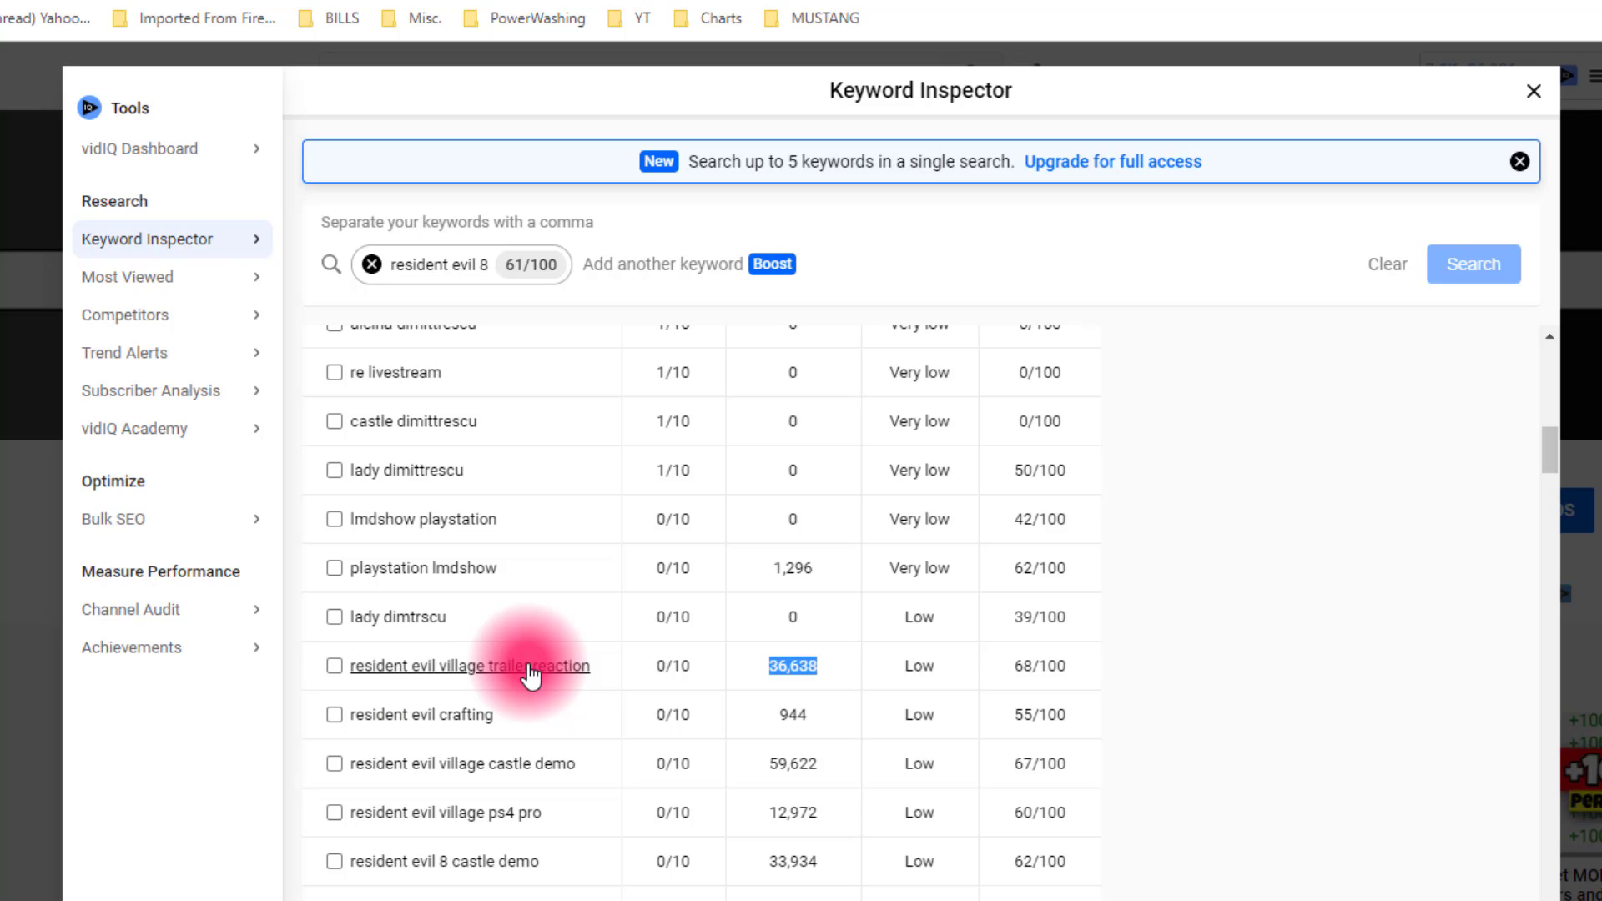
click(486, 667)
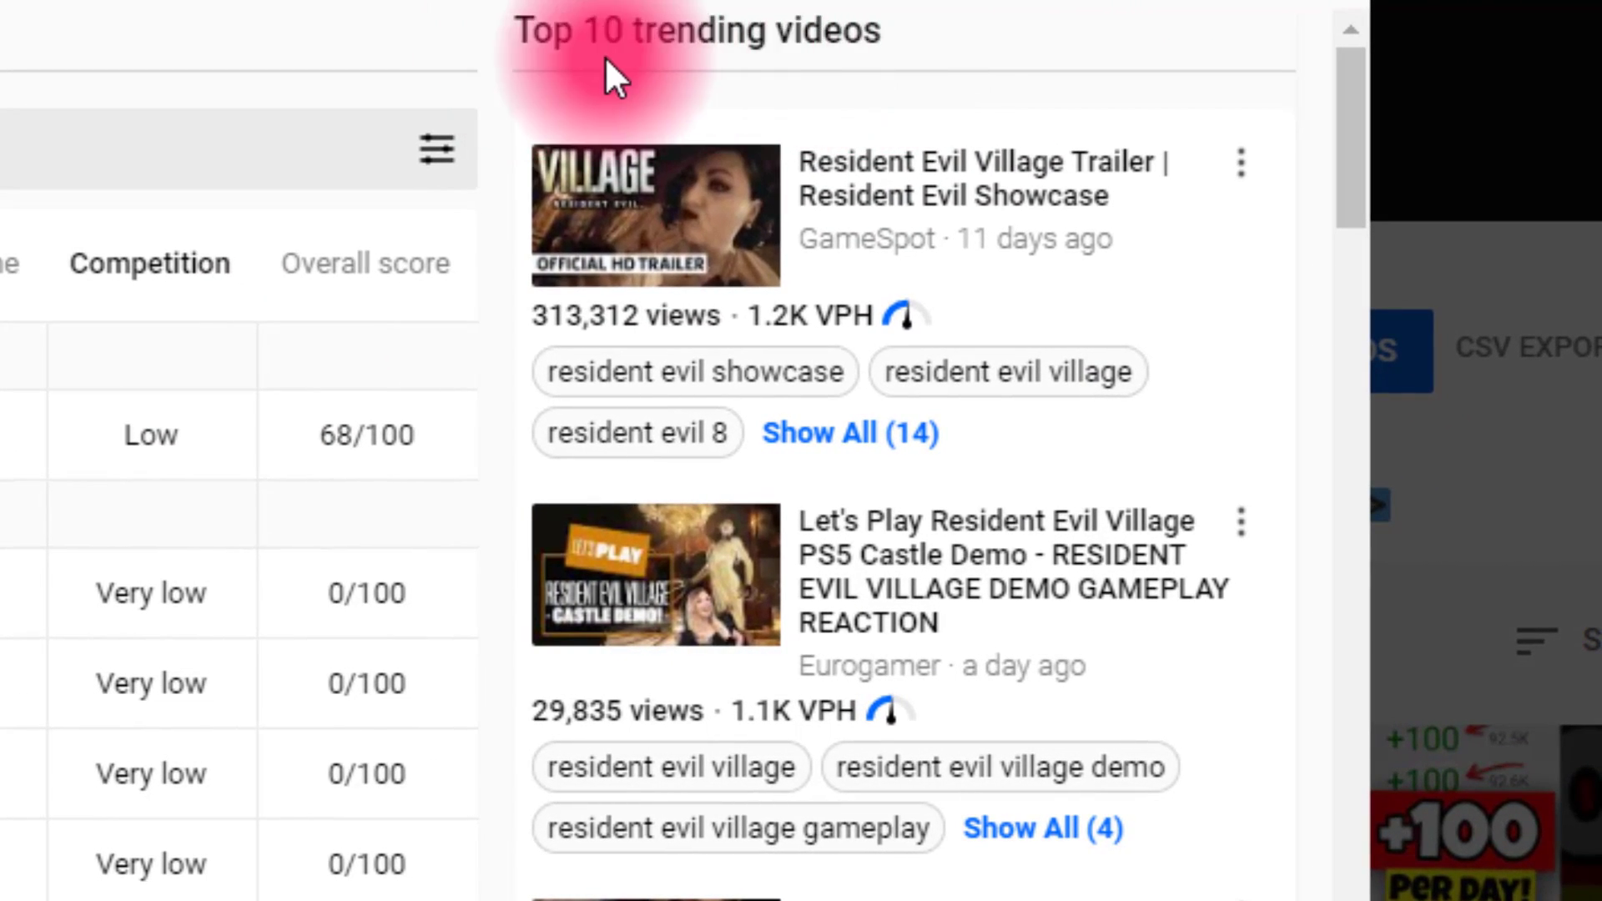
scroll(980, 92, down, 5)
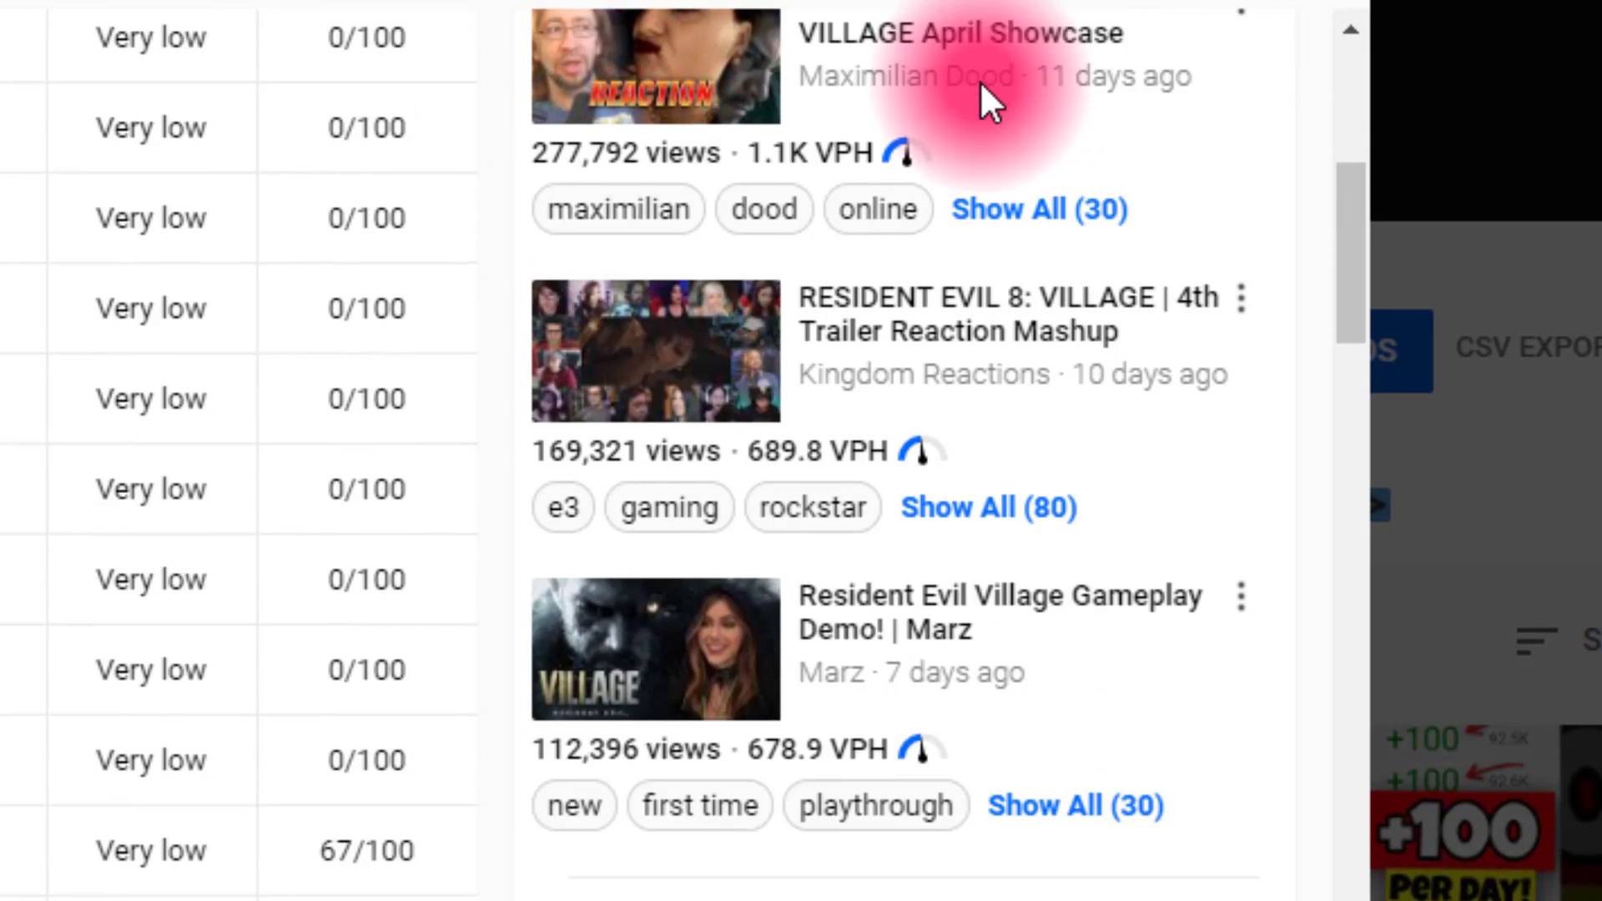
scroll(980, 82, down, 3)
click(913, 723)
scroll(938, 554, up, 1)
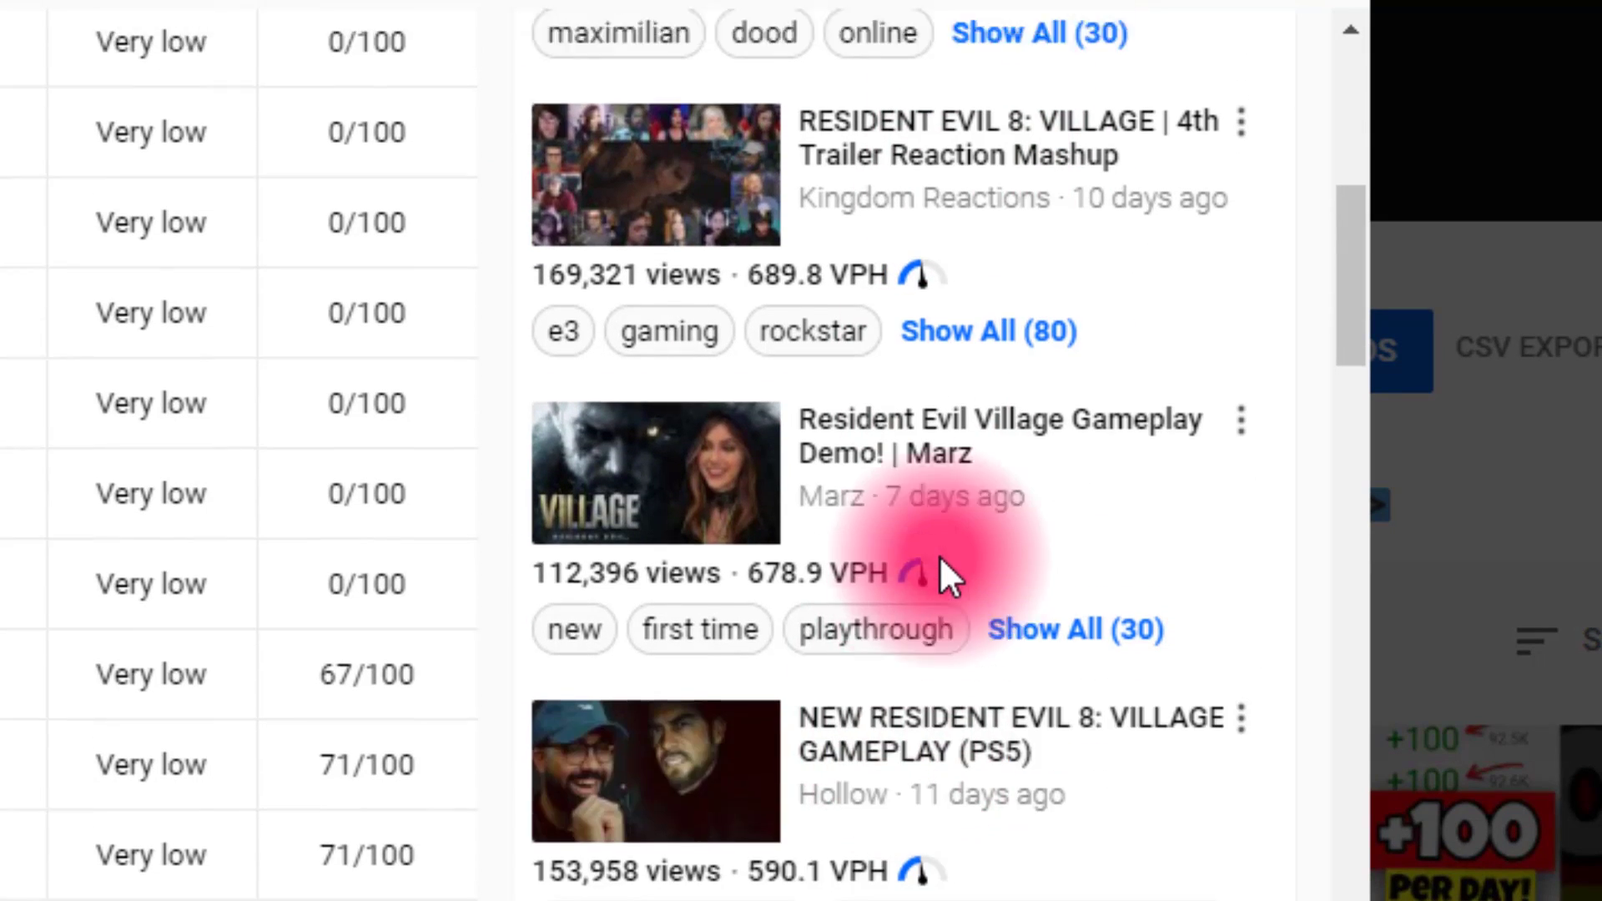
scroll(941, 560, up, 5)
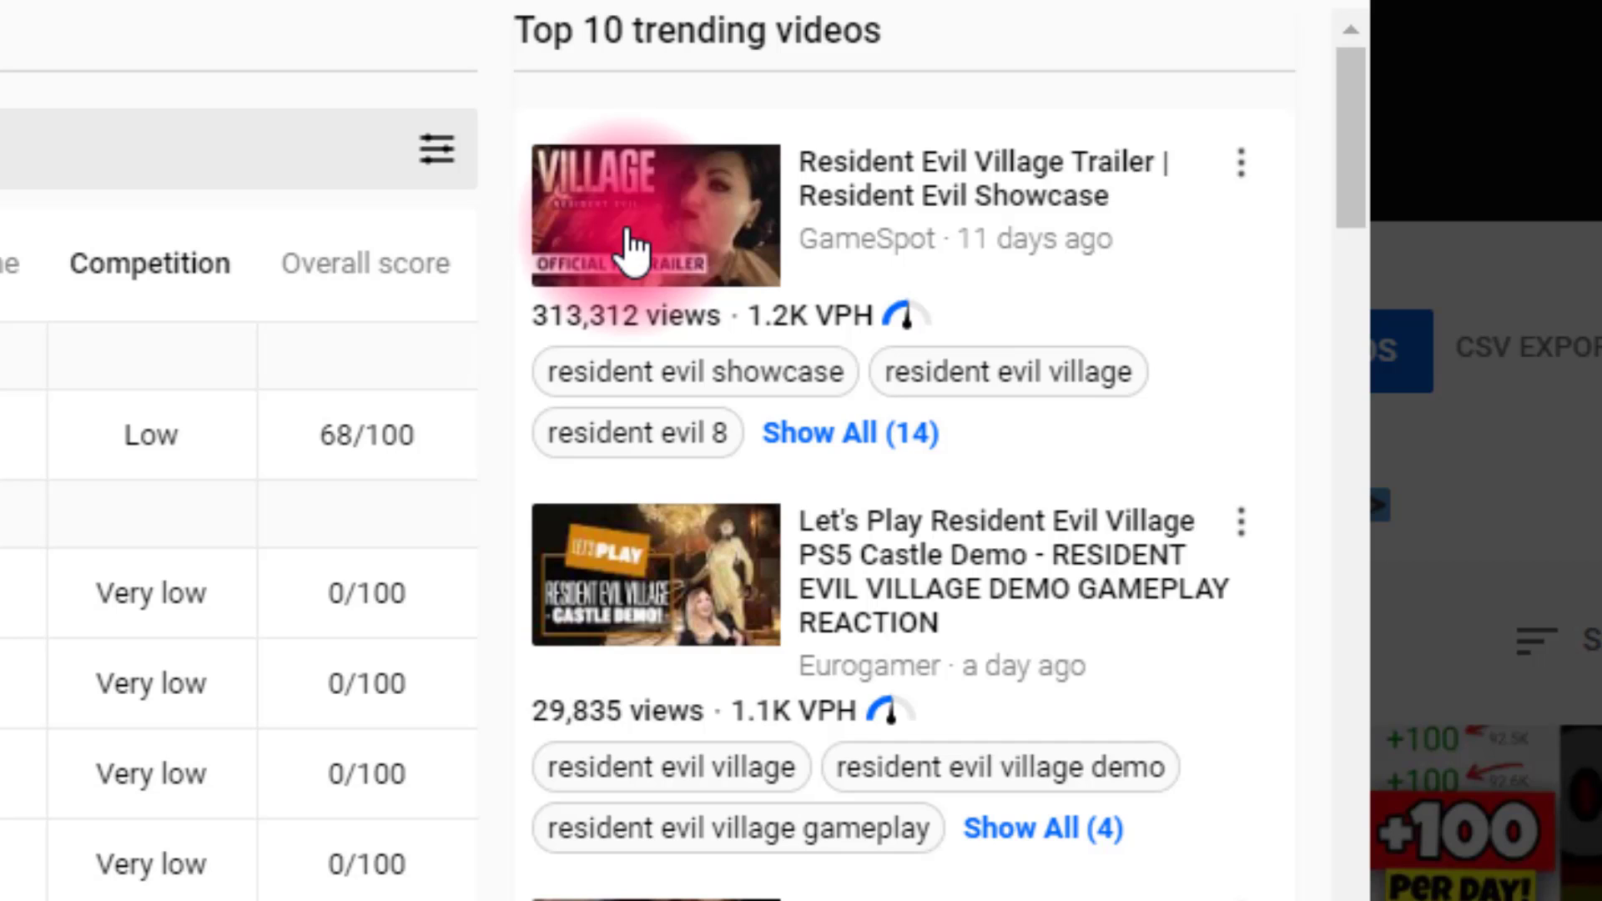
scroll(830, 225, down, 6)
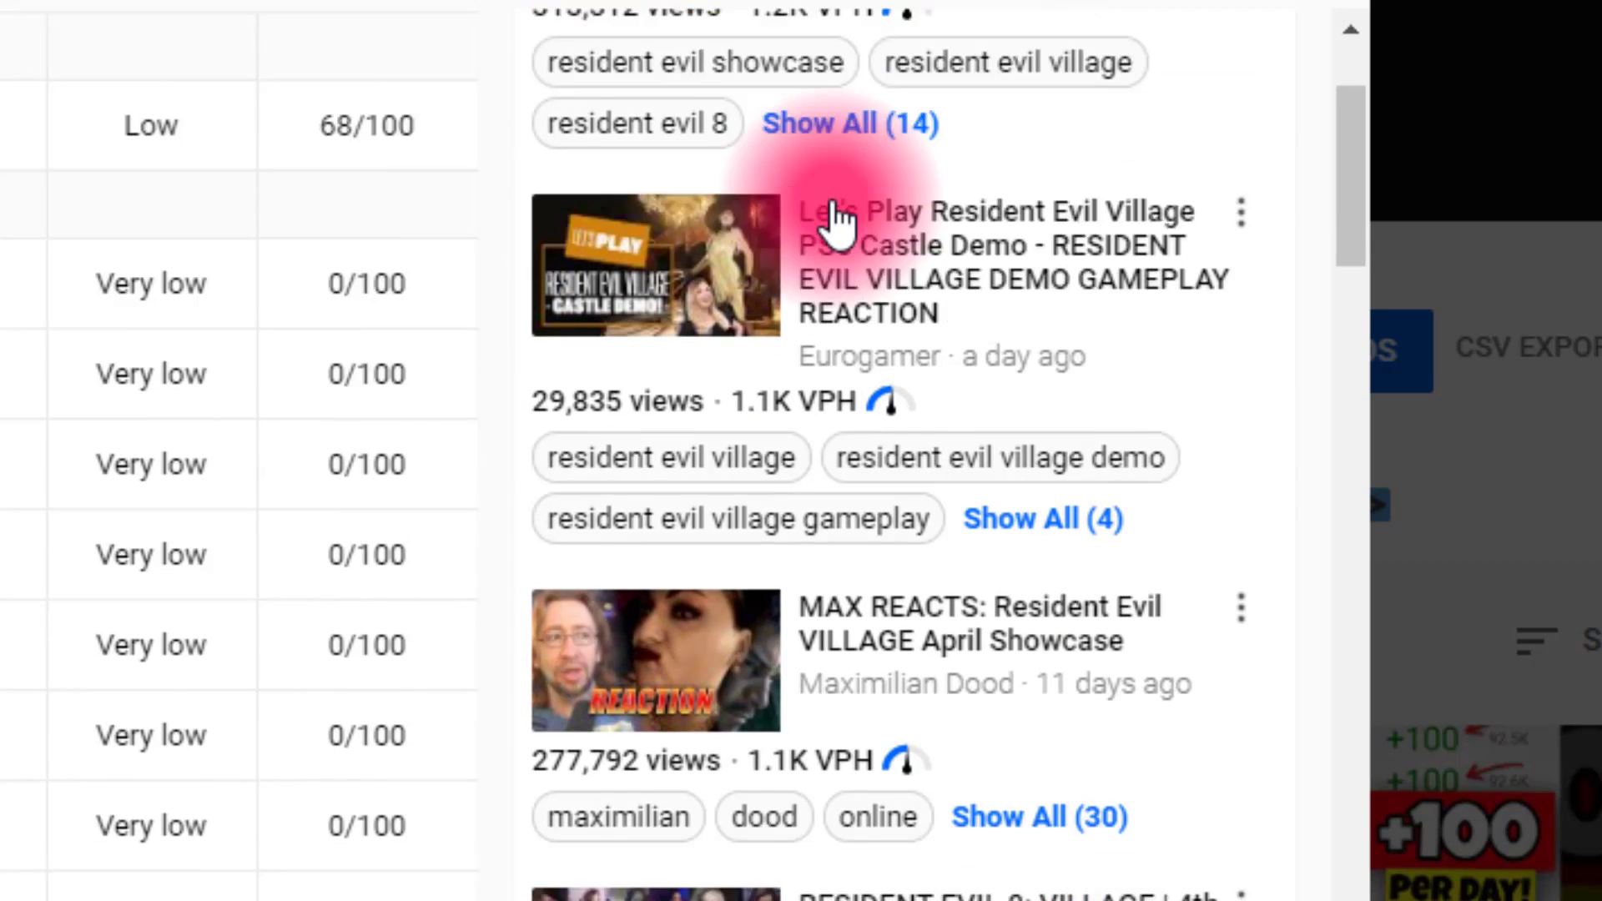
scroll(820, 500, up, 6)
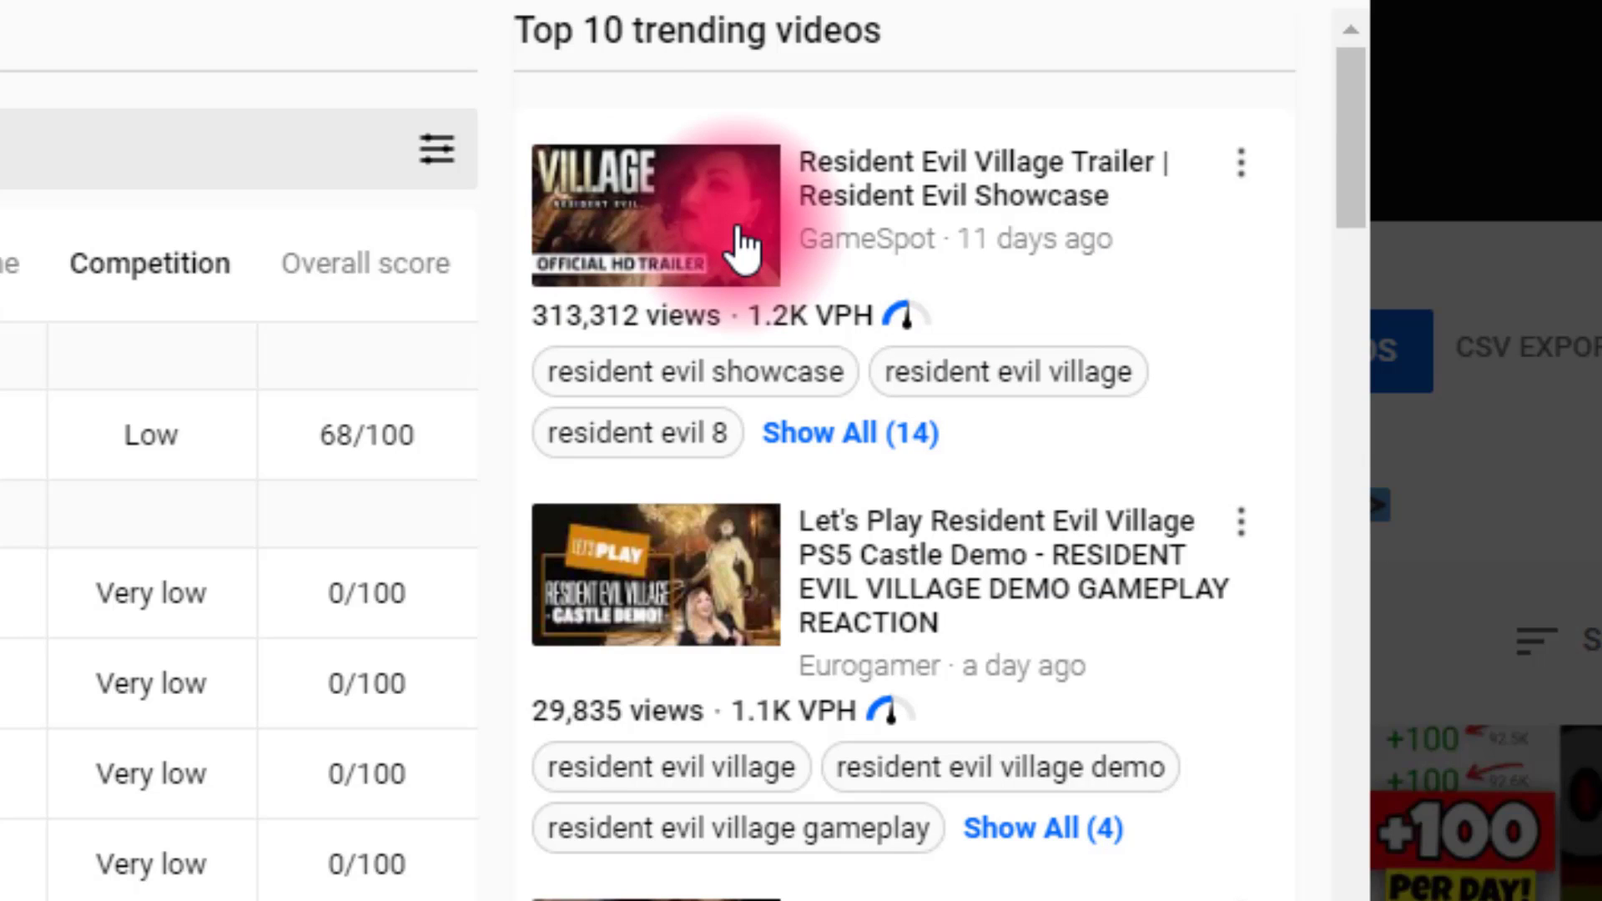
scroll(738, 246, down, 3)
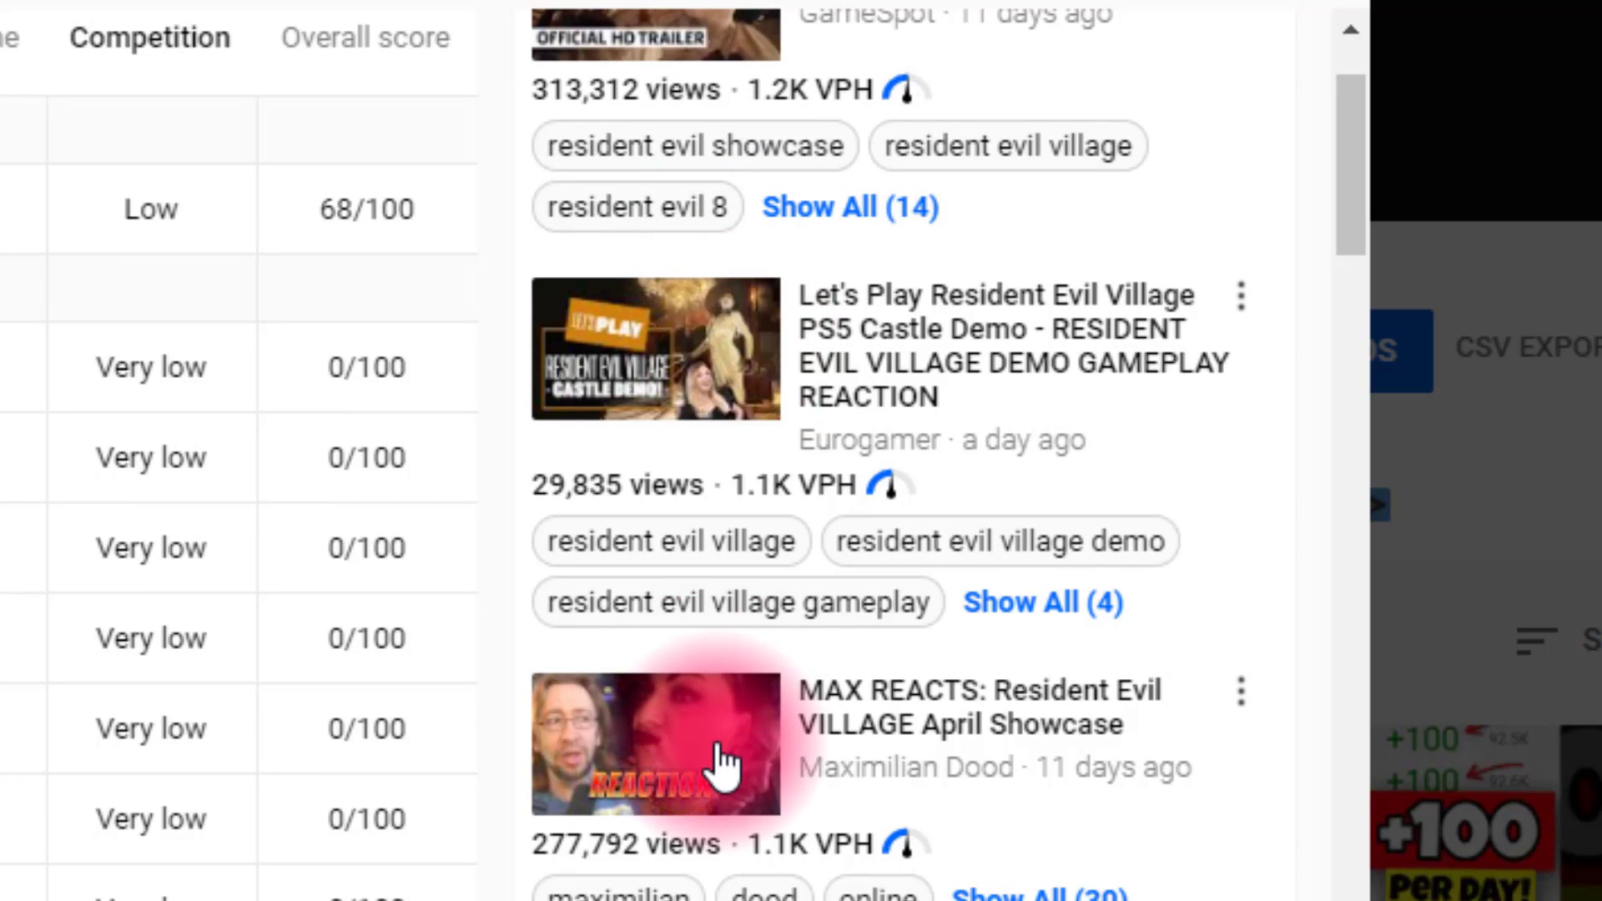
scroll(722, 761, up, 3)
scroll(758, 186, down, 4)
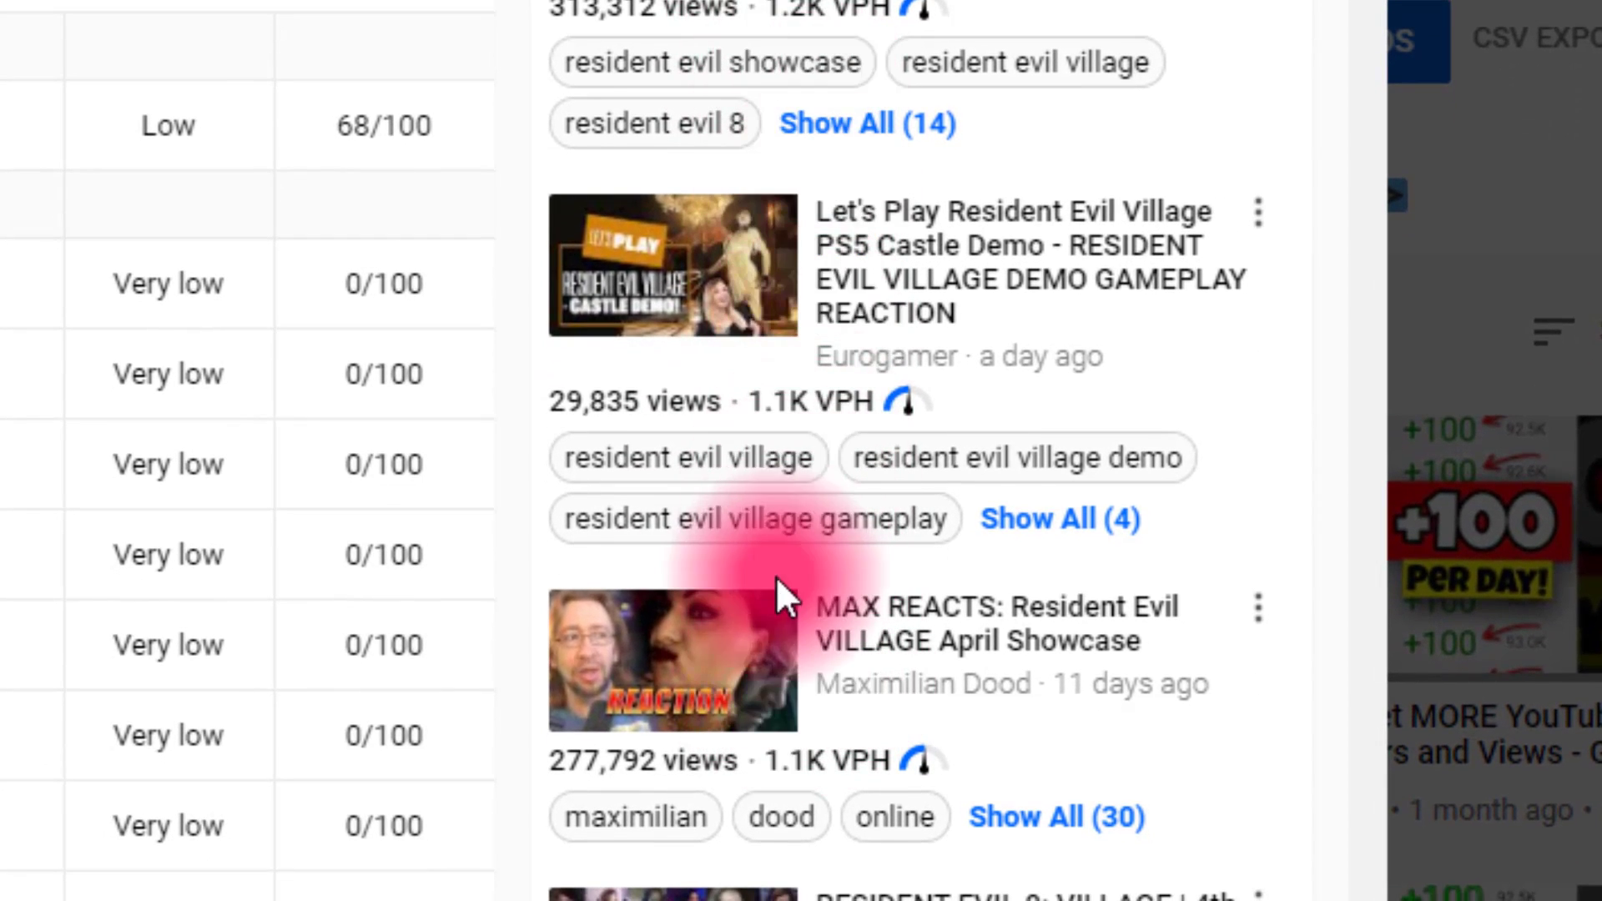
scroll(780, 763, up, 1)
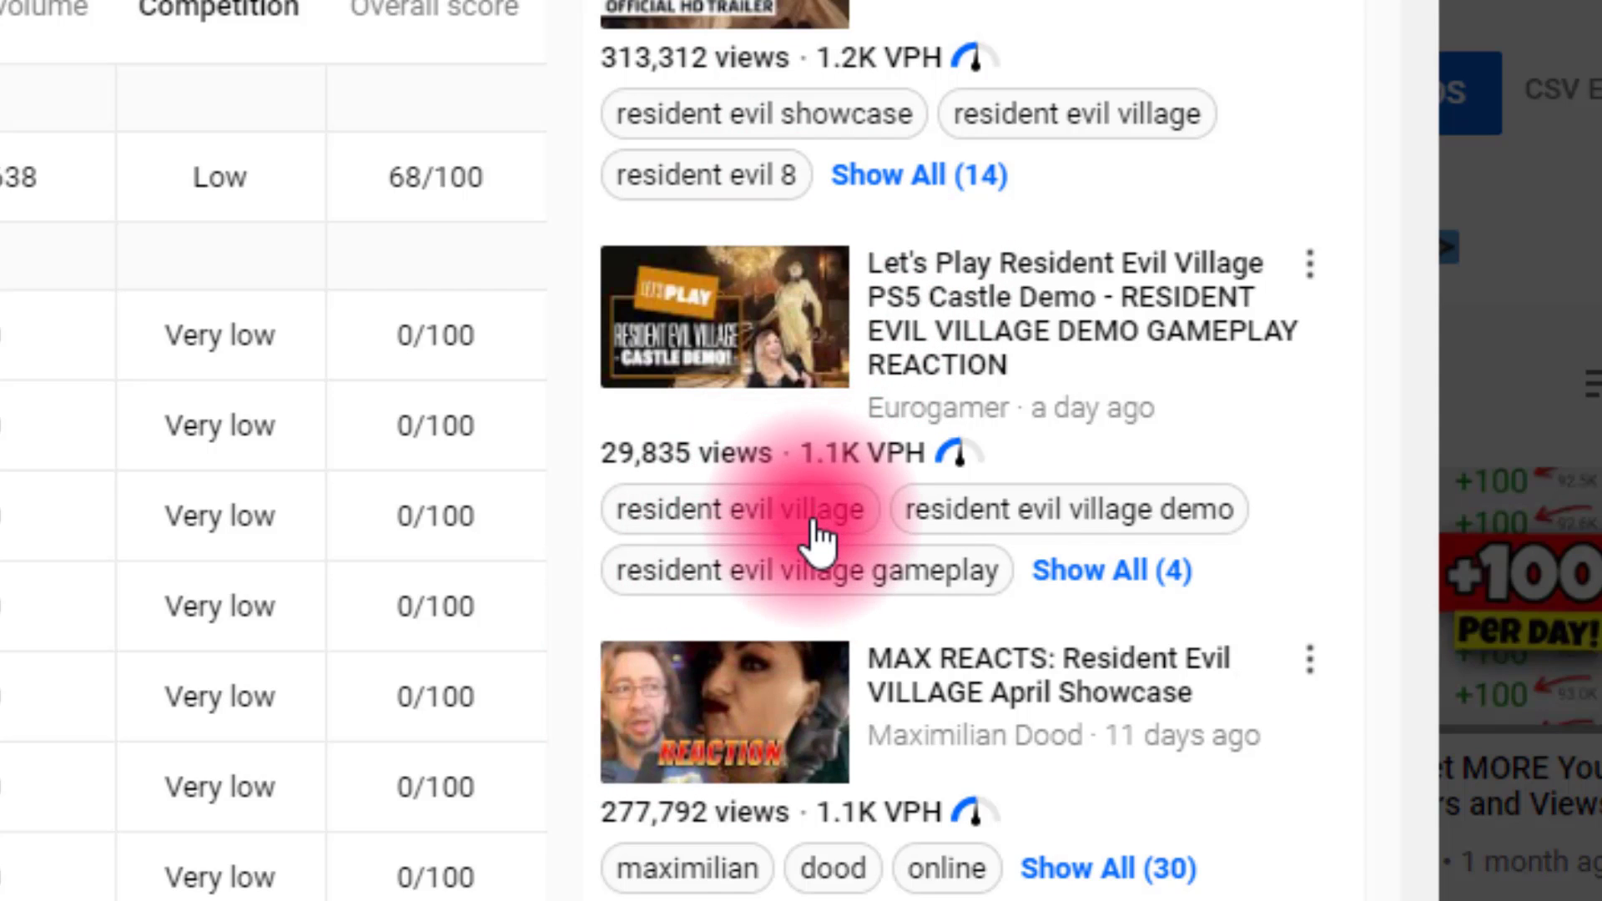
scroll(815, 537, down, 10)
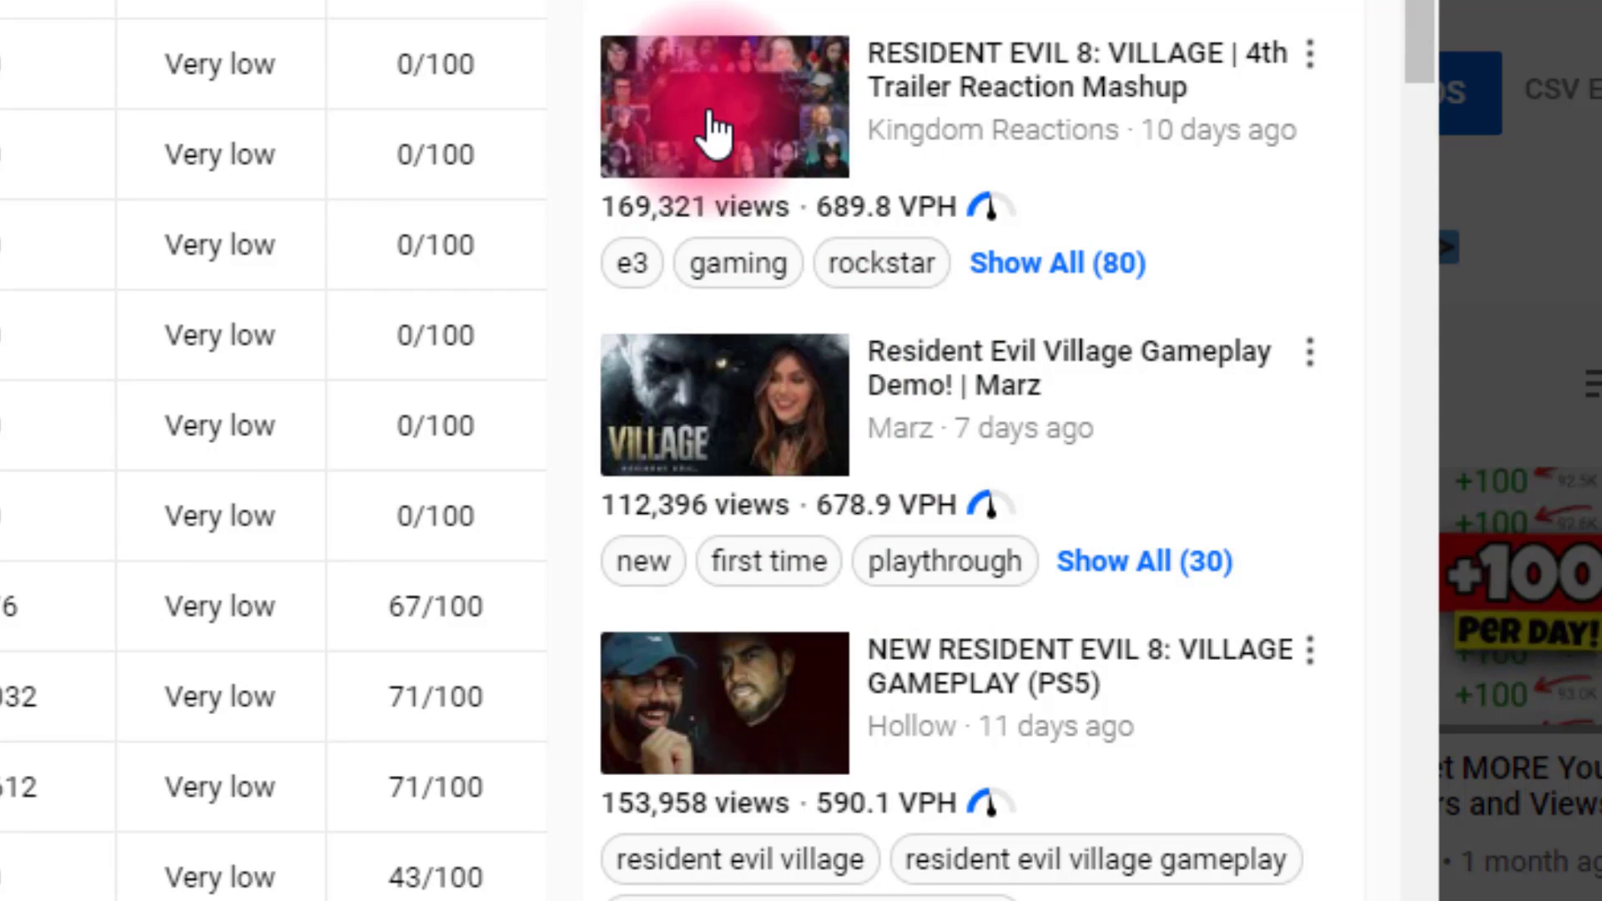
scroll(715, 146, down, 5)
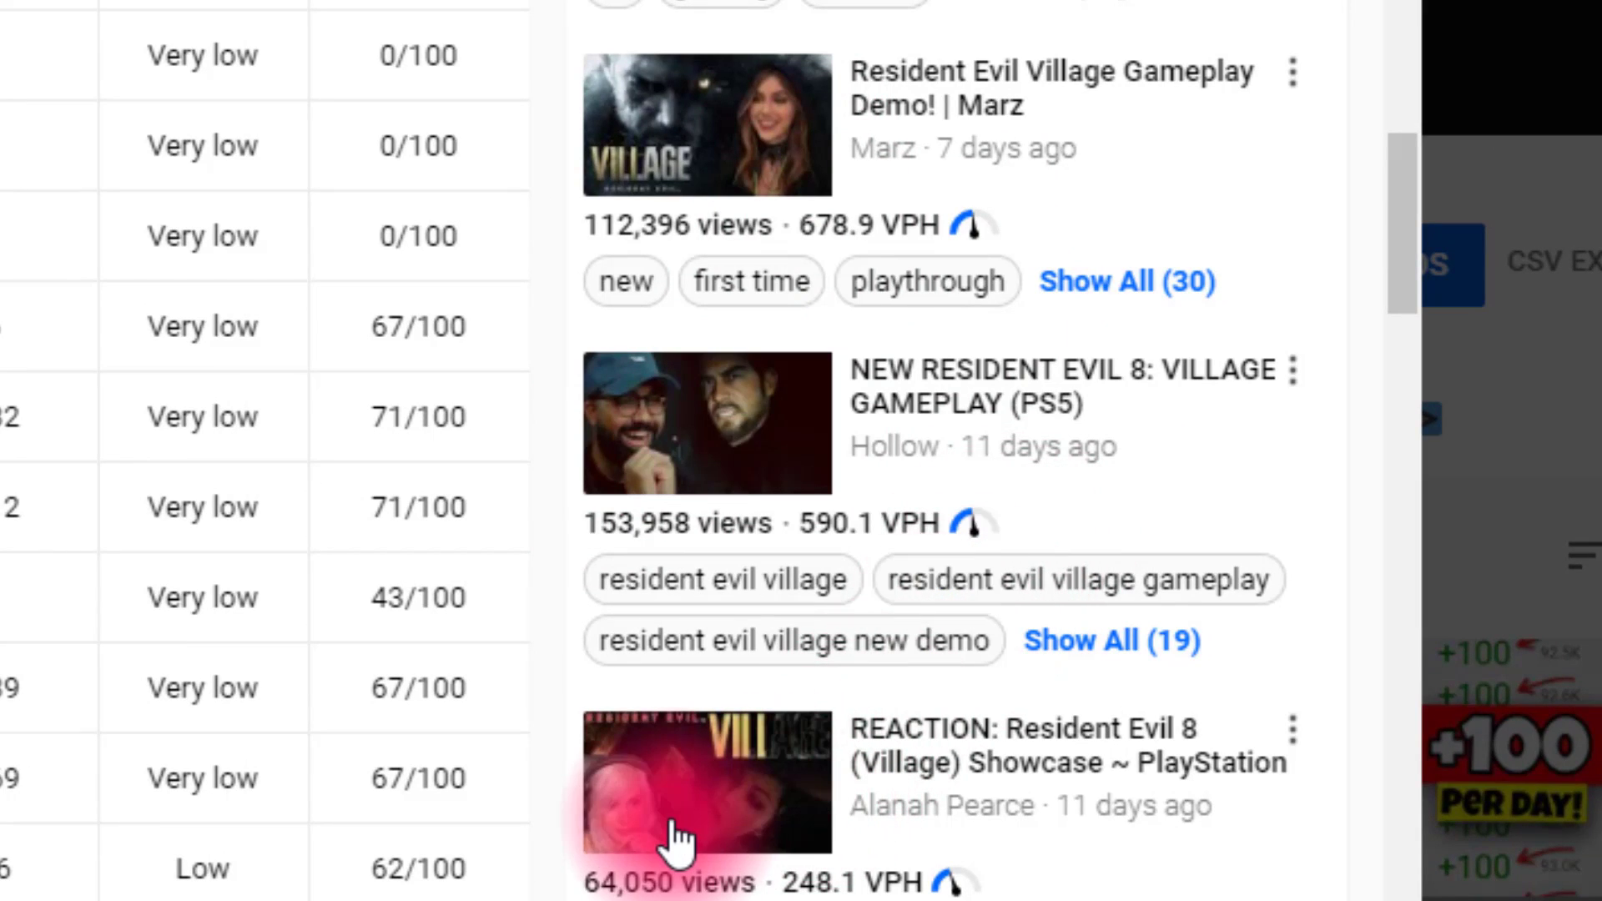
scroll(1015, 766, down, 3)
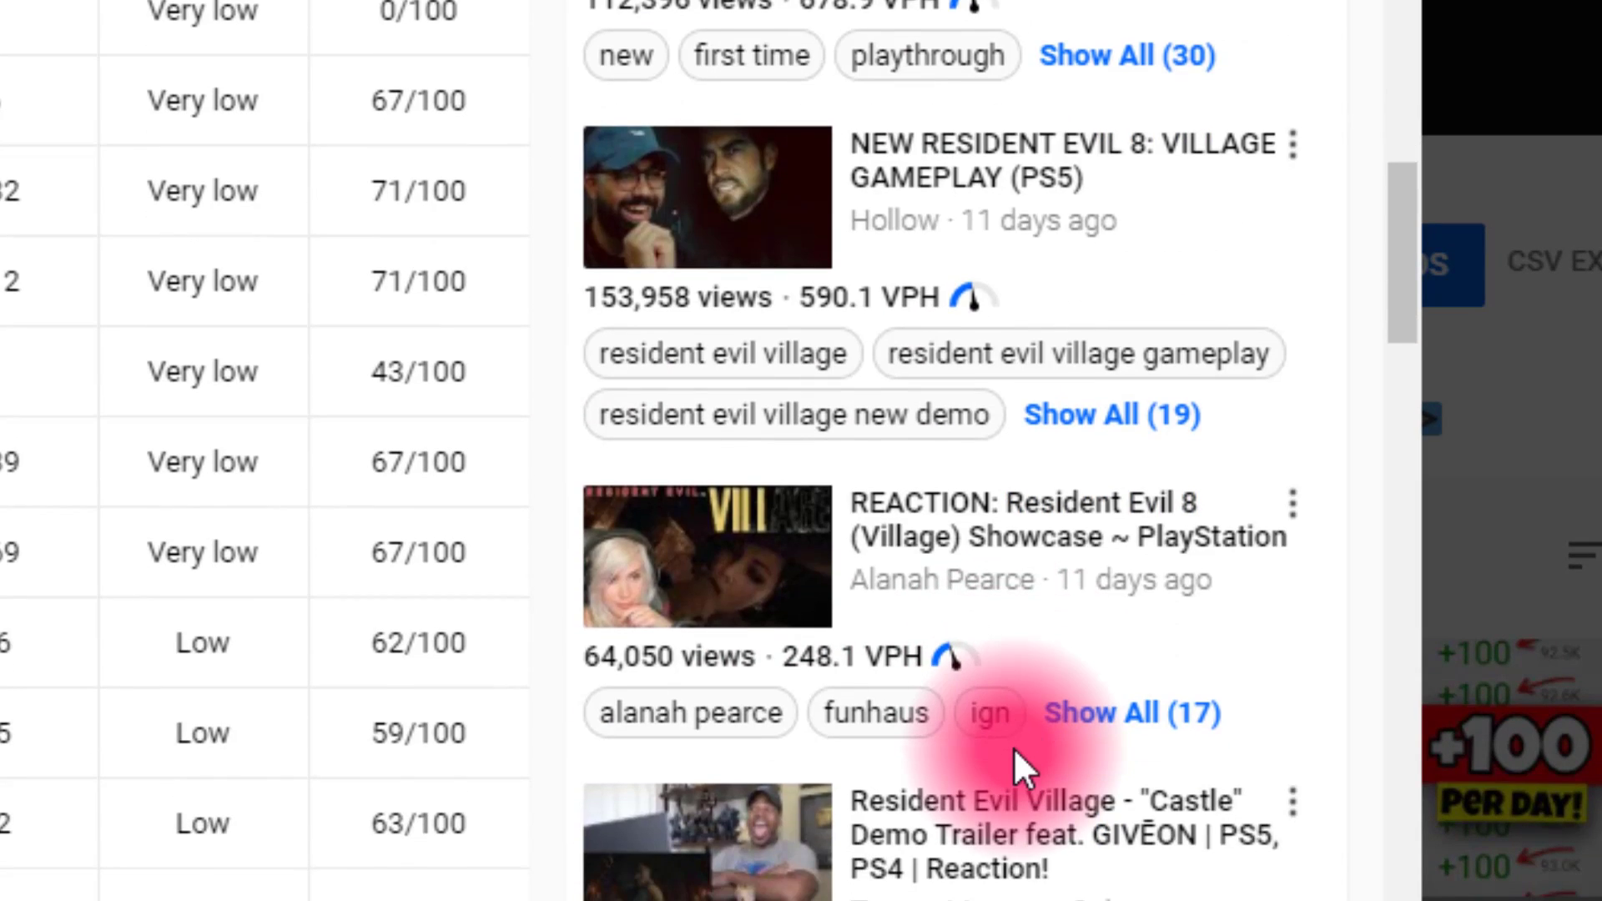
scroll(976, 667, up, 10)
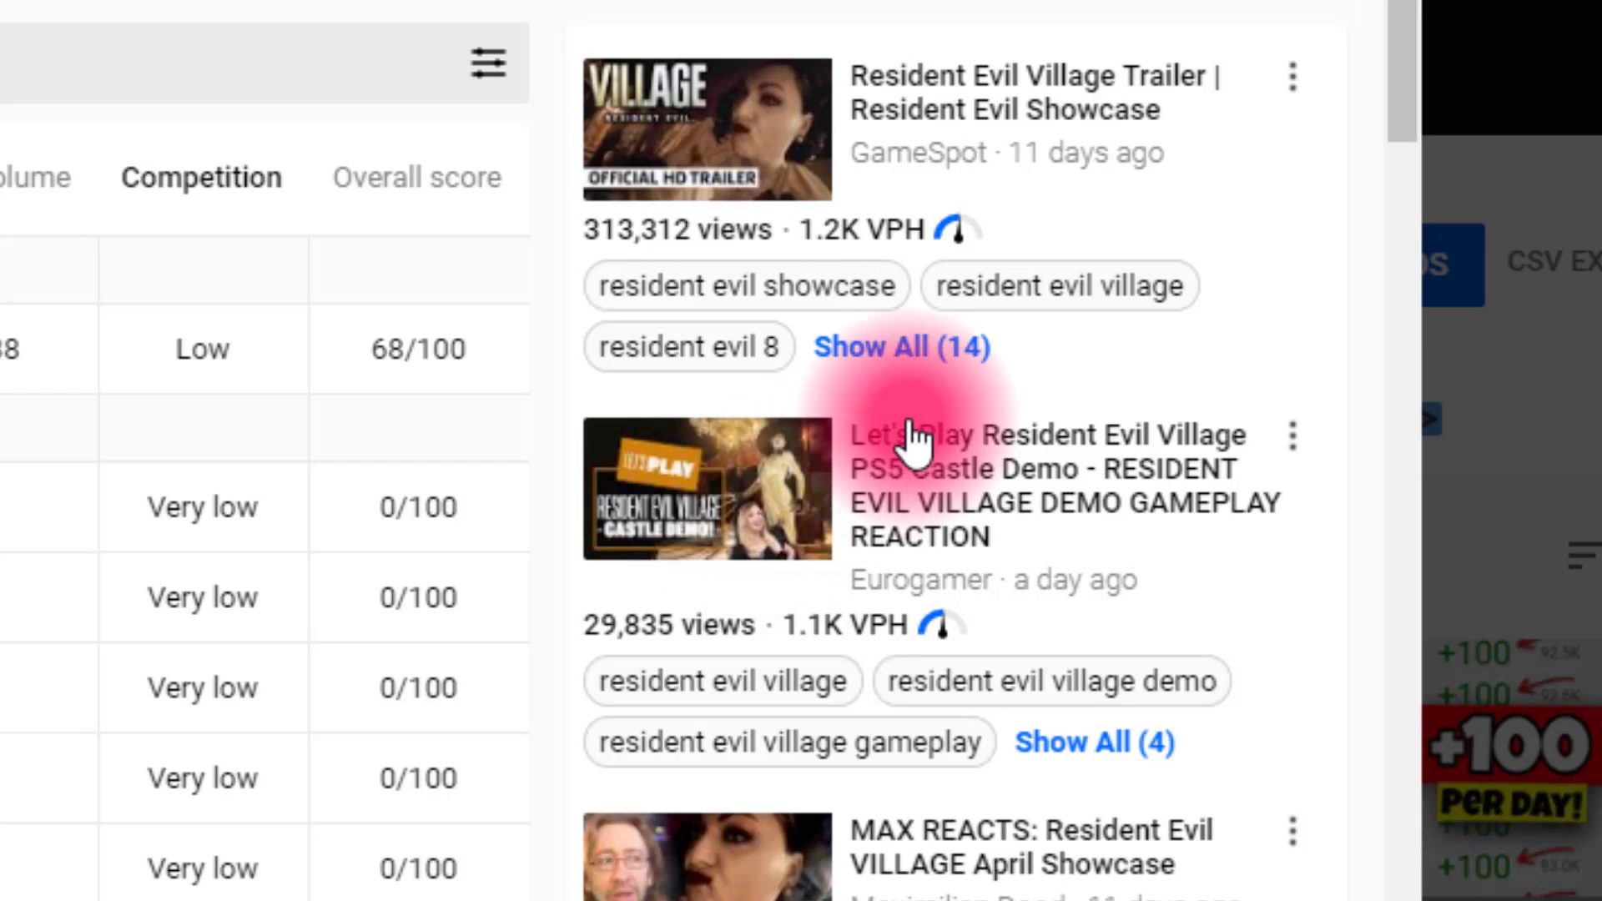
Preview all 14 tags of GameSpot's trending trailer, collapse them, and bring up its View on YouTube option.
click(880, 350)
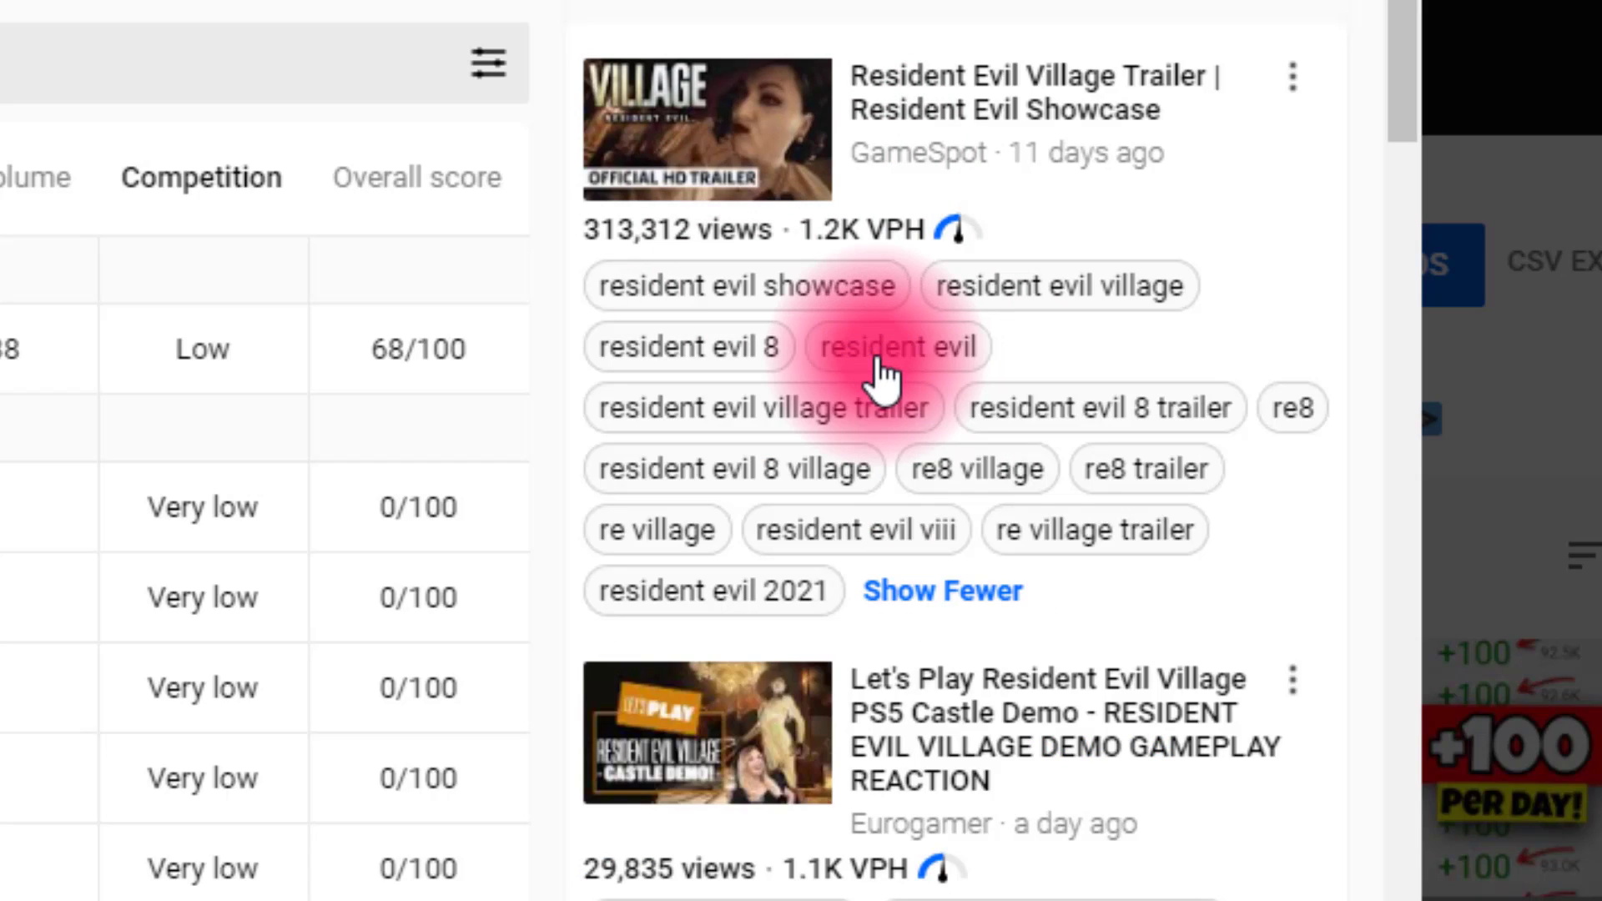
click(883, 584)
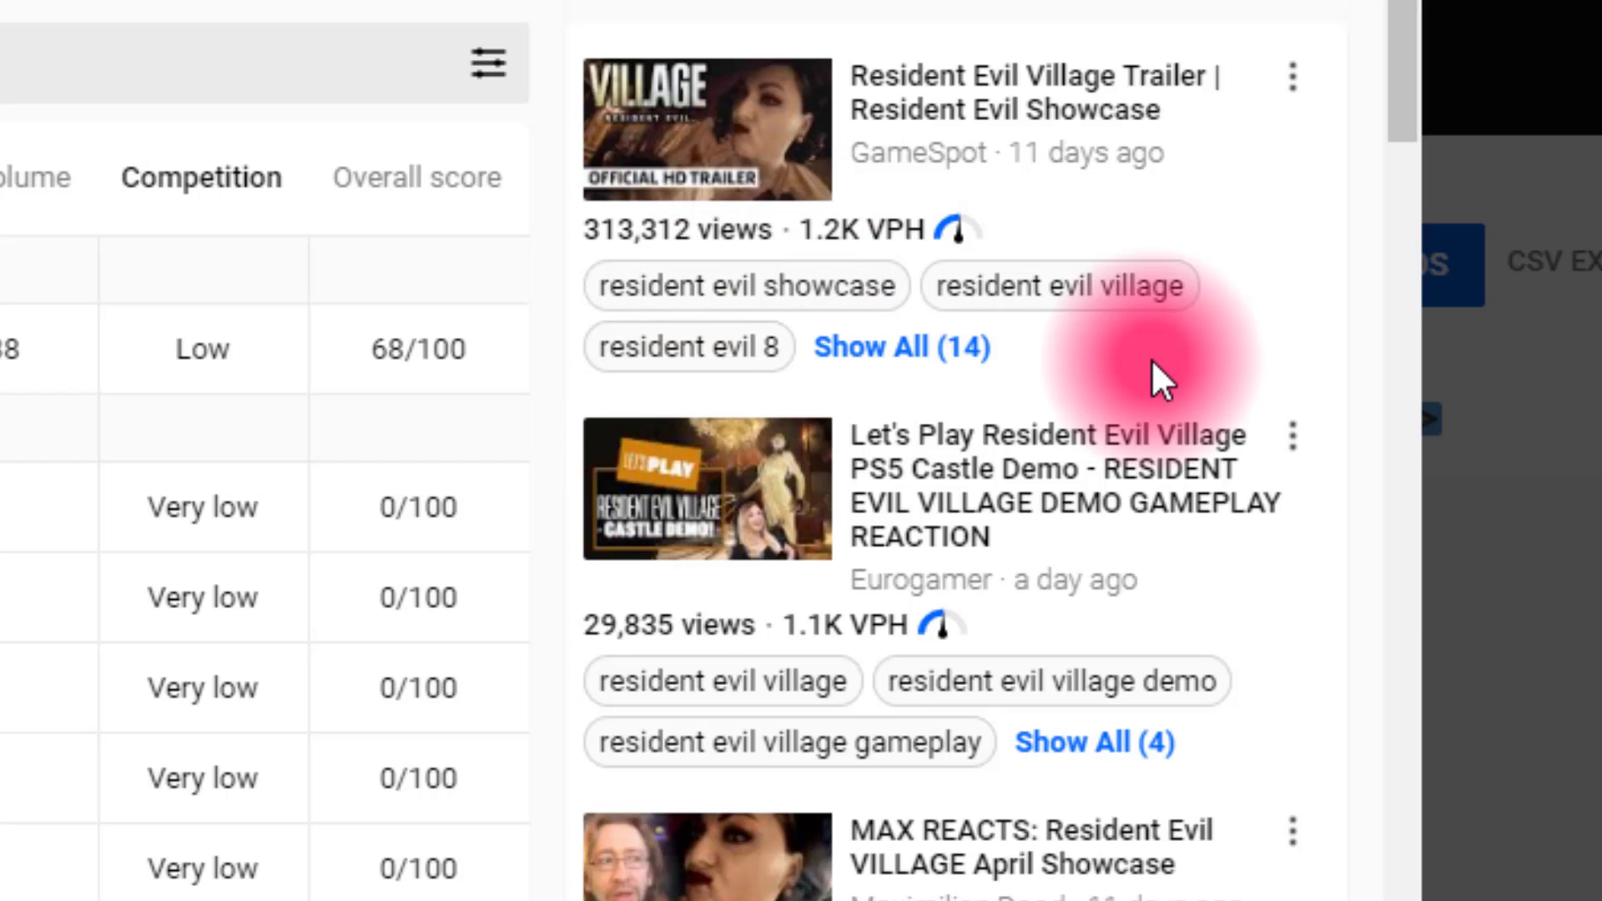
click(1293, 100)
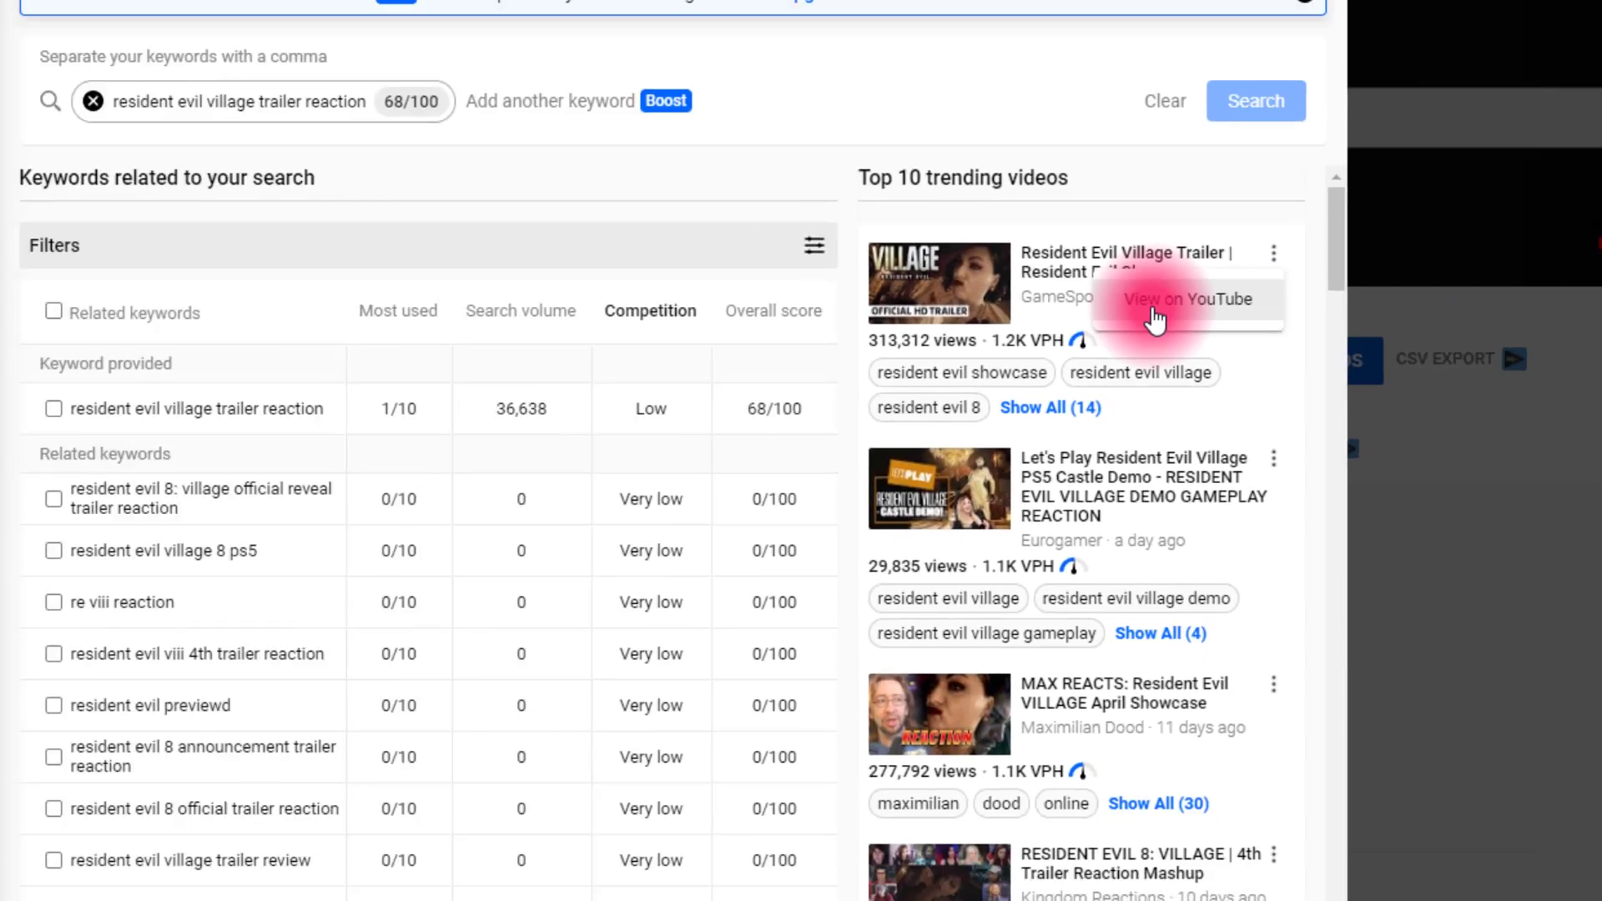
Open GameSpot's Resident Evil Village trailer on YouTube, pause the ad, and copy its 14 tags to the clipboard.
click(1085, 186)
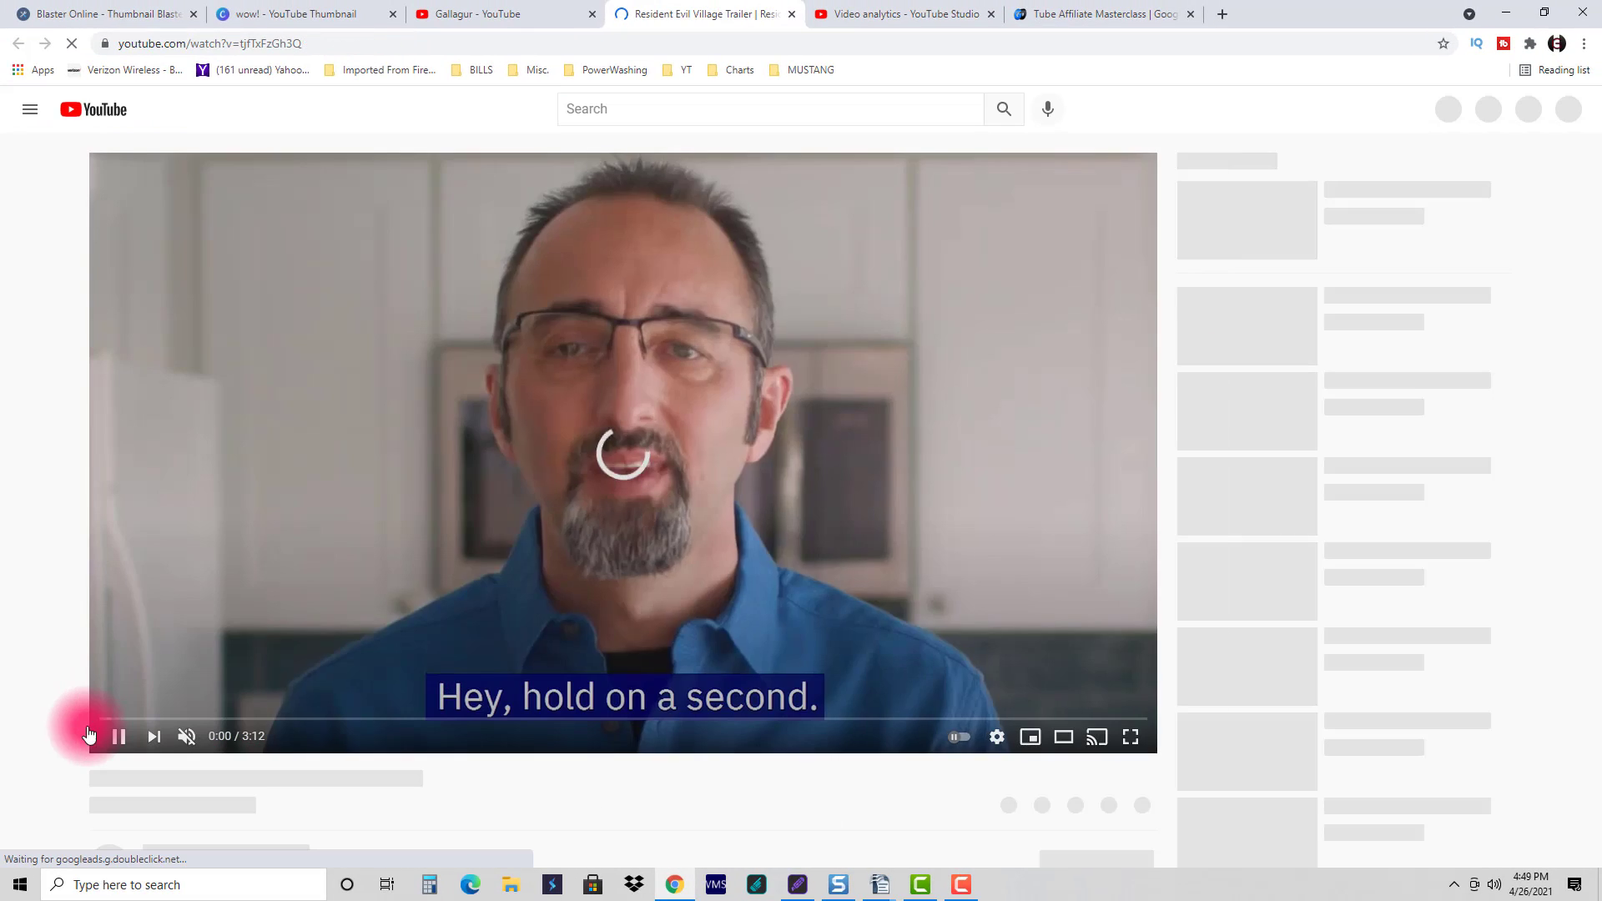
click(96, 738)
scroll(361, 529, down, 5)
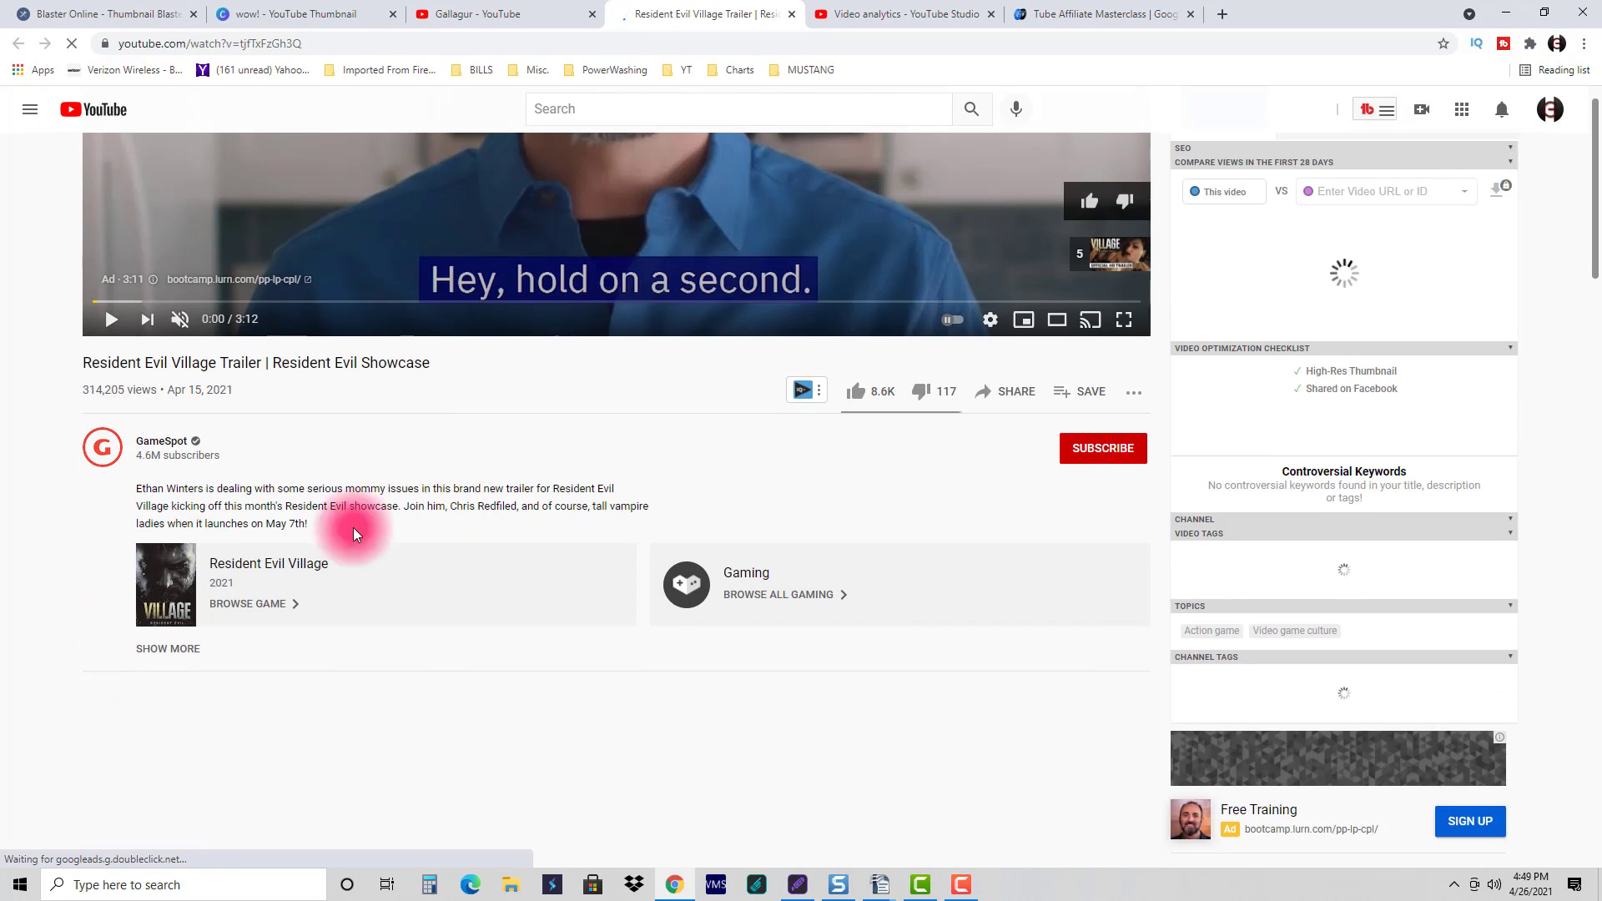
scroll(874, 517, up, 4)
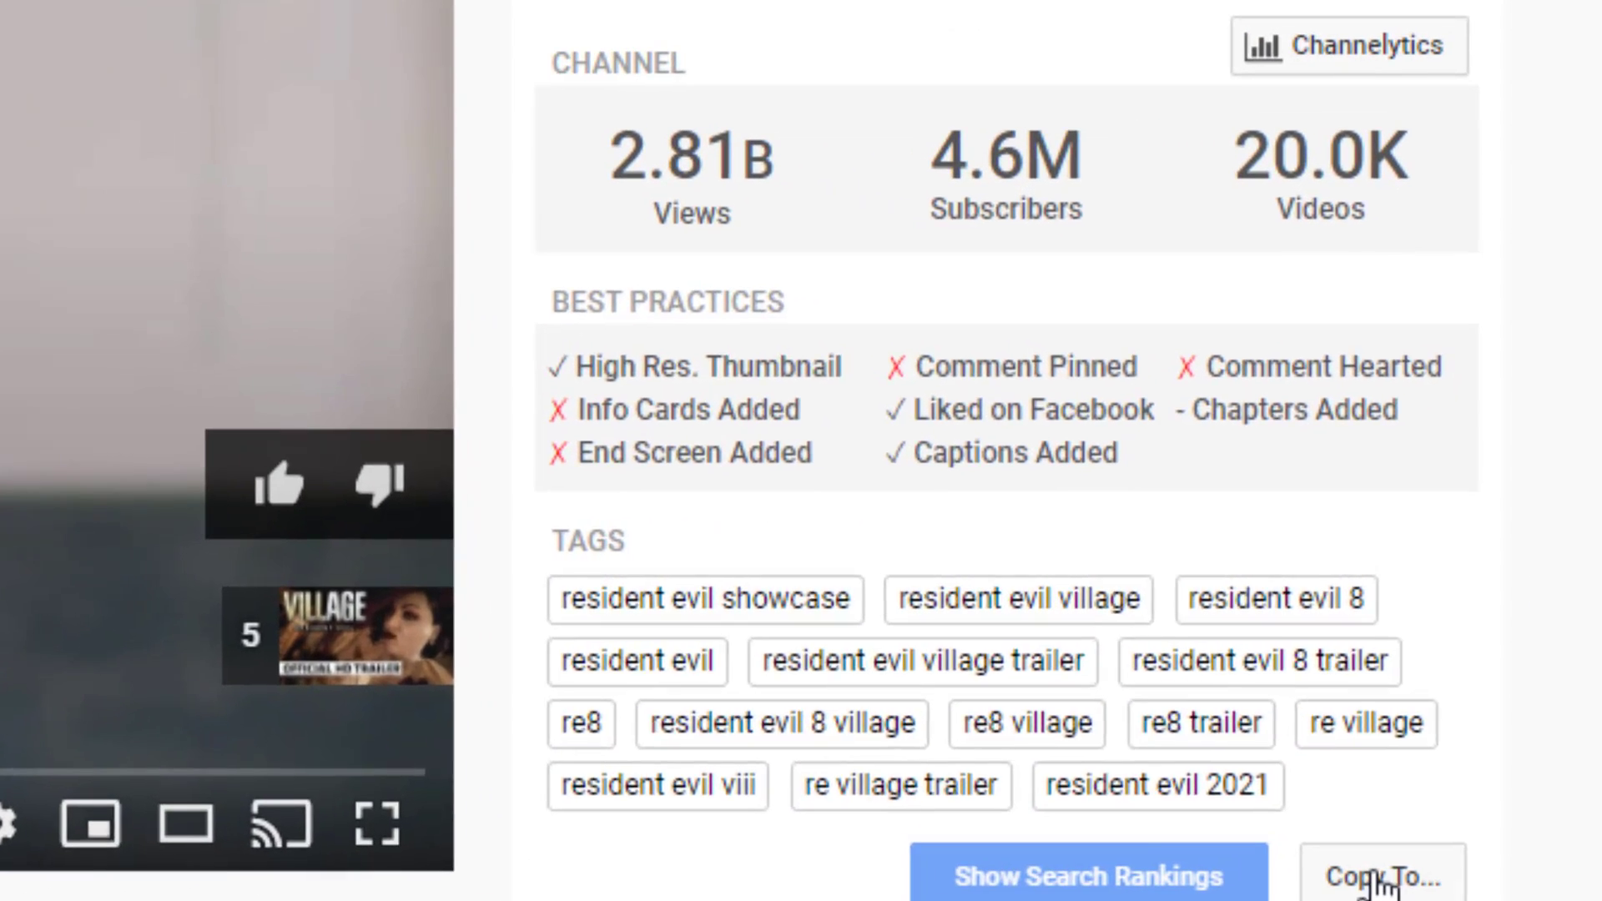
click(1474, 672)
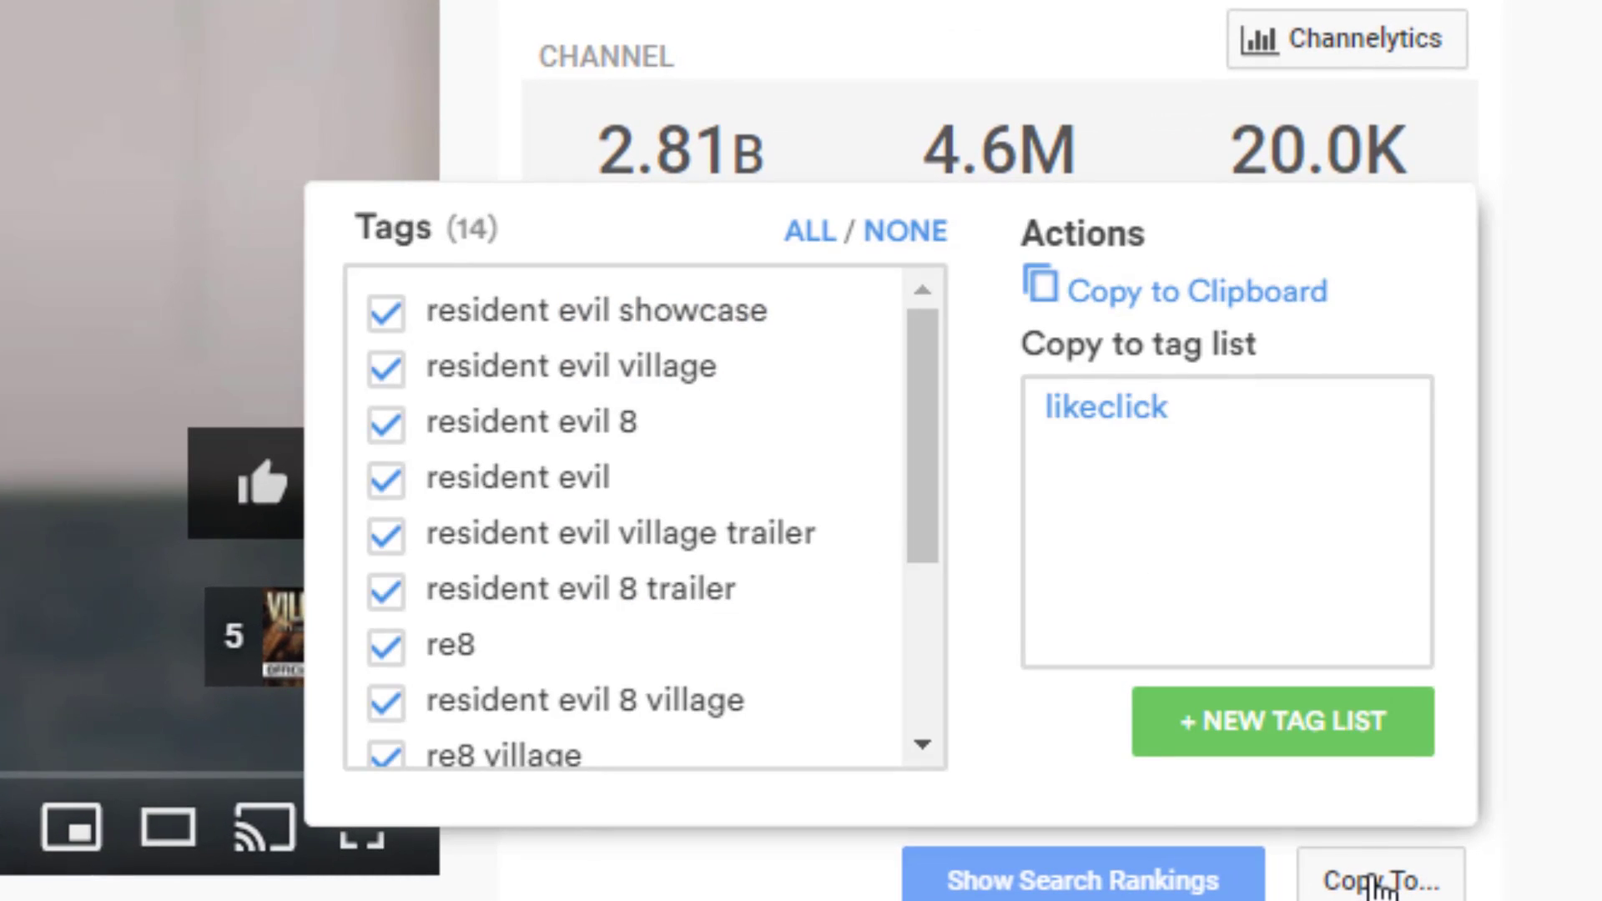
click(1122, 294)
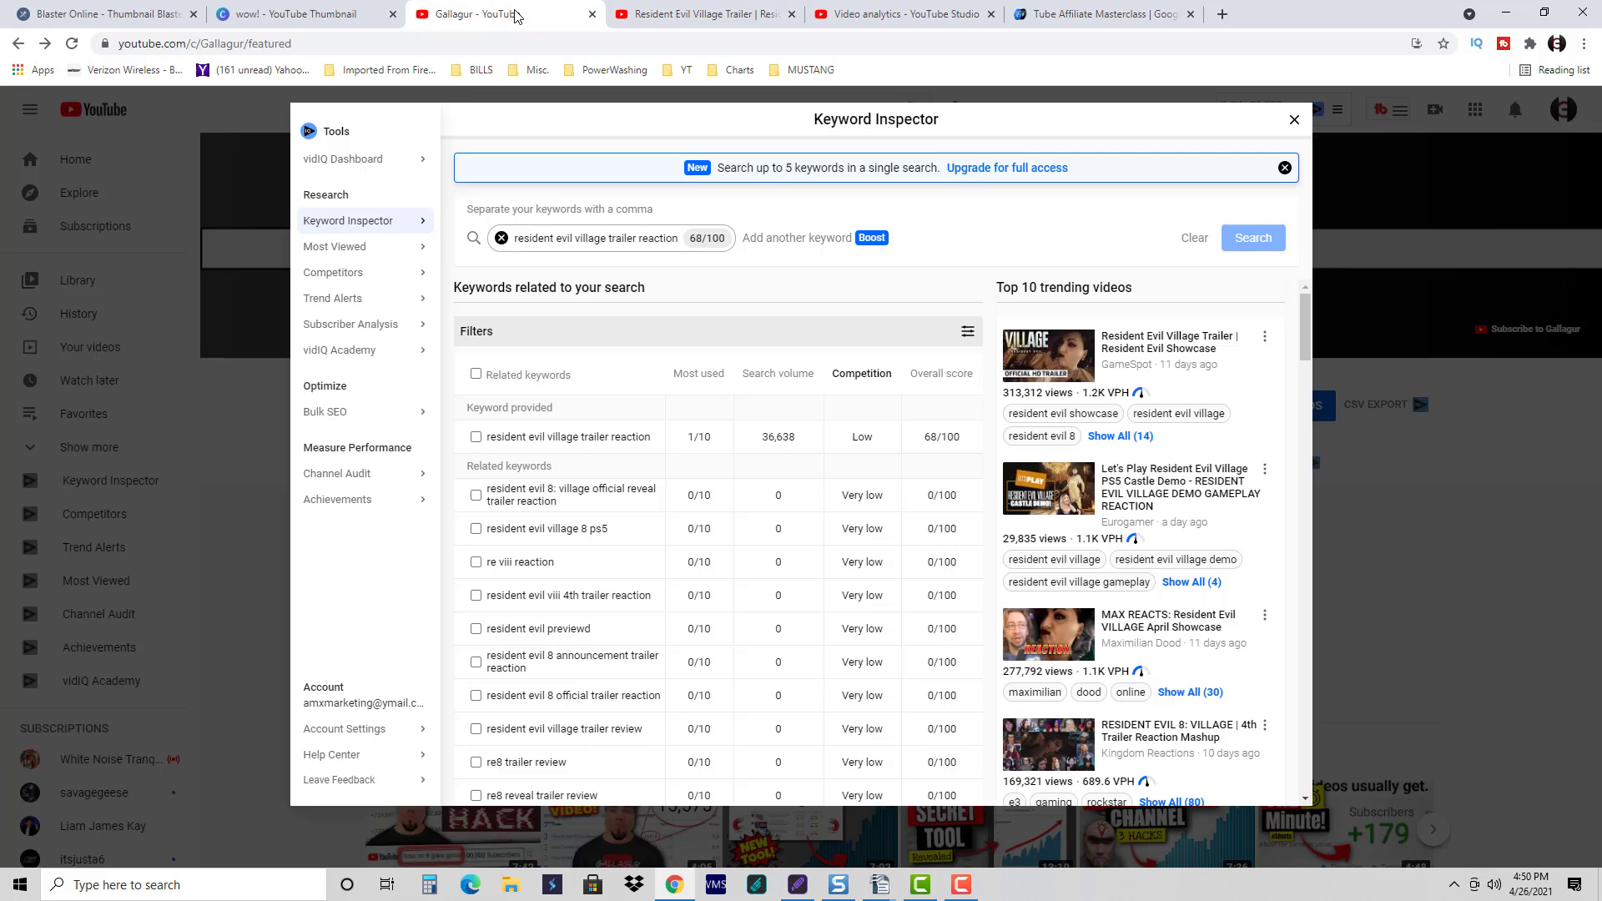
Return to the earlier tab, open the Tube Affiliate Masterclass course page, and scroll through it.
click(519, 14)
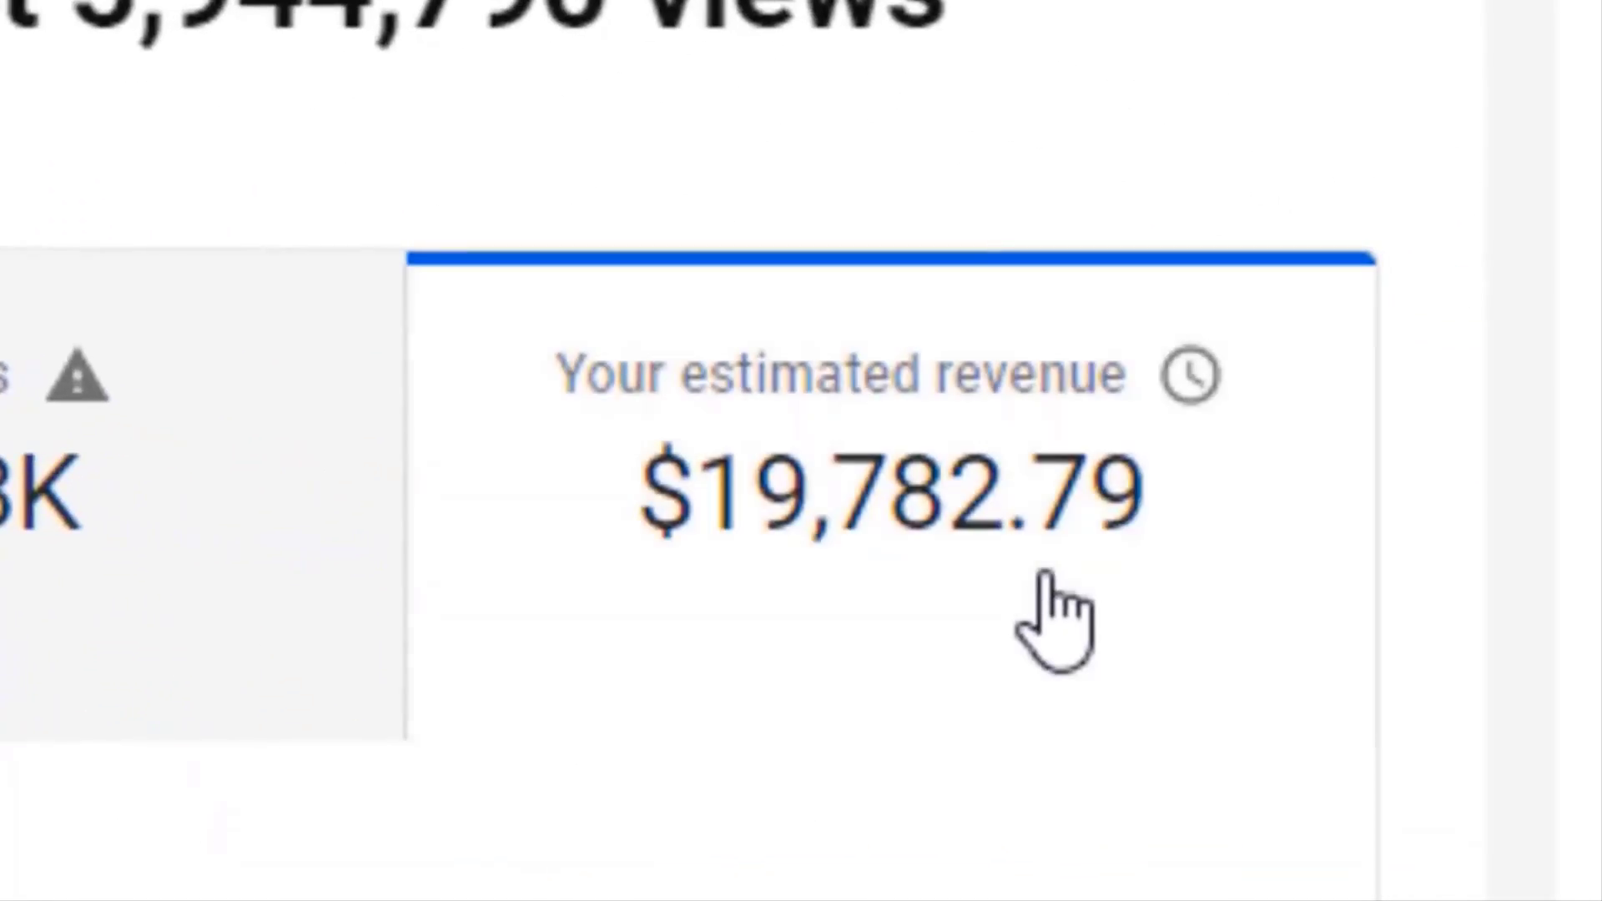
click(1048, 575)
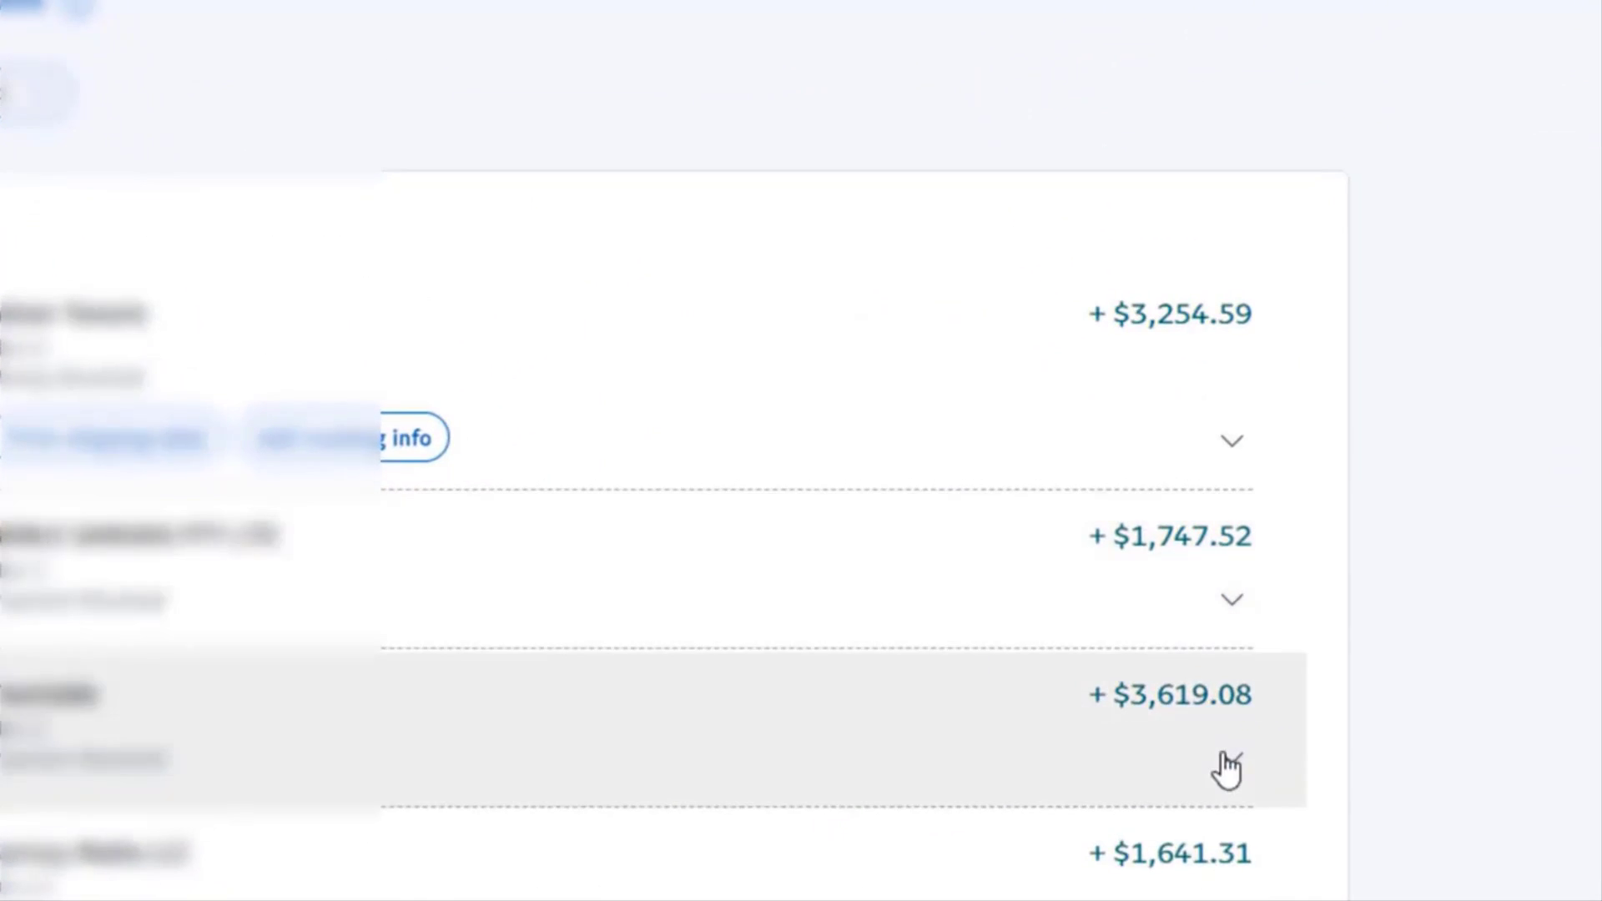
scroll(1133, 584, down, 4)
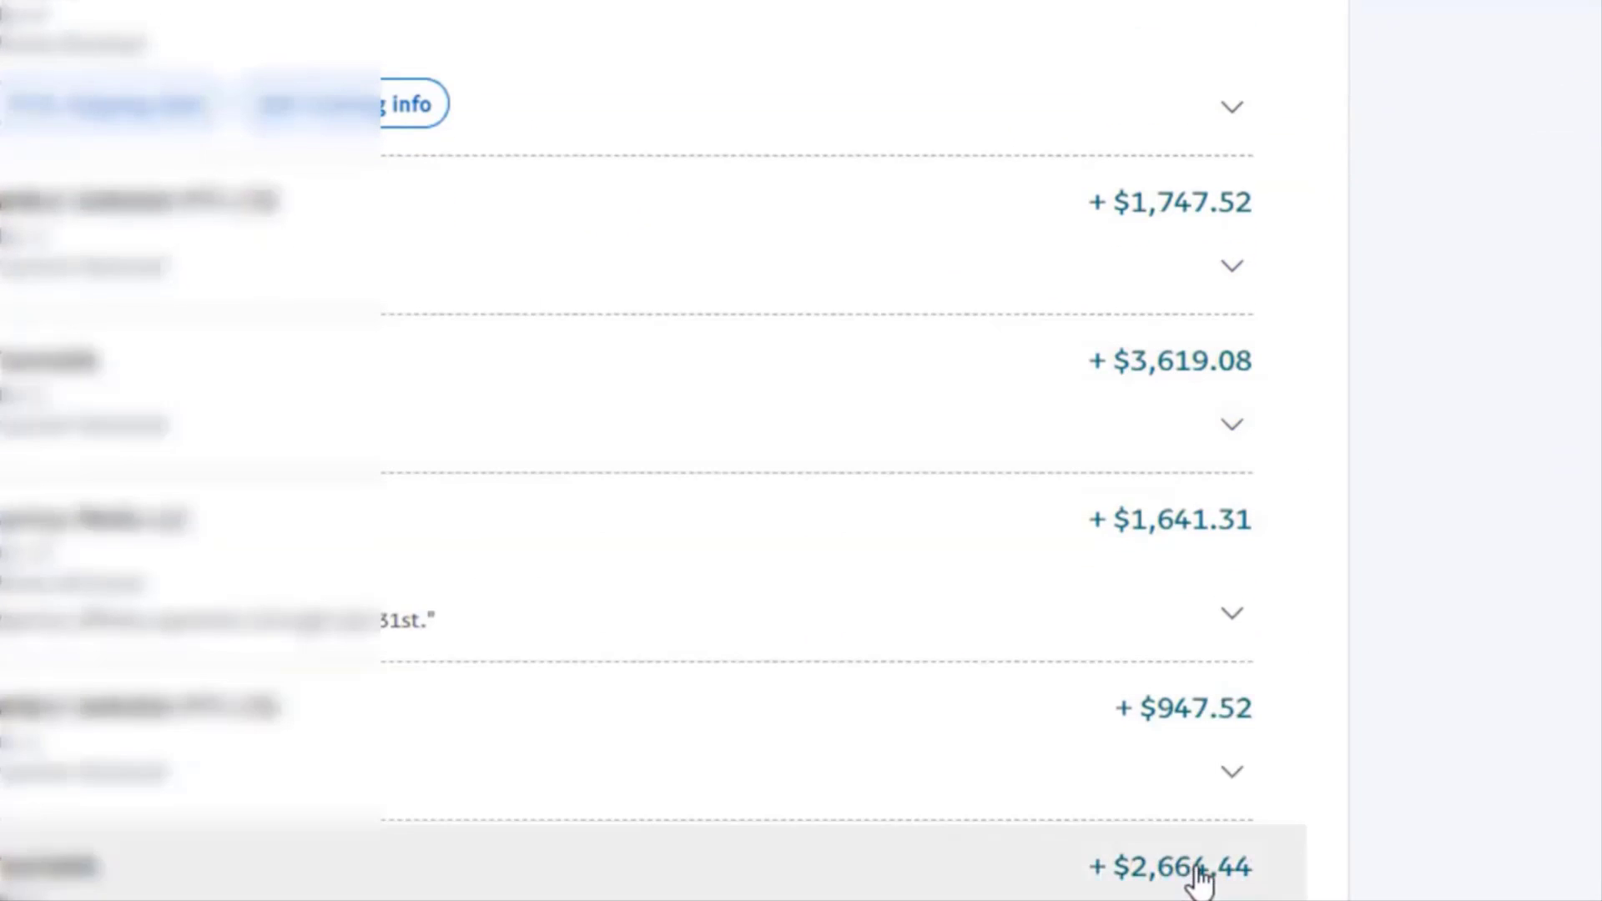
scroll(1201, 847, down, 6)
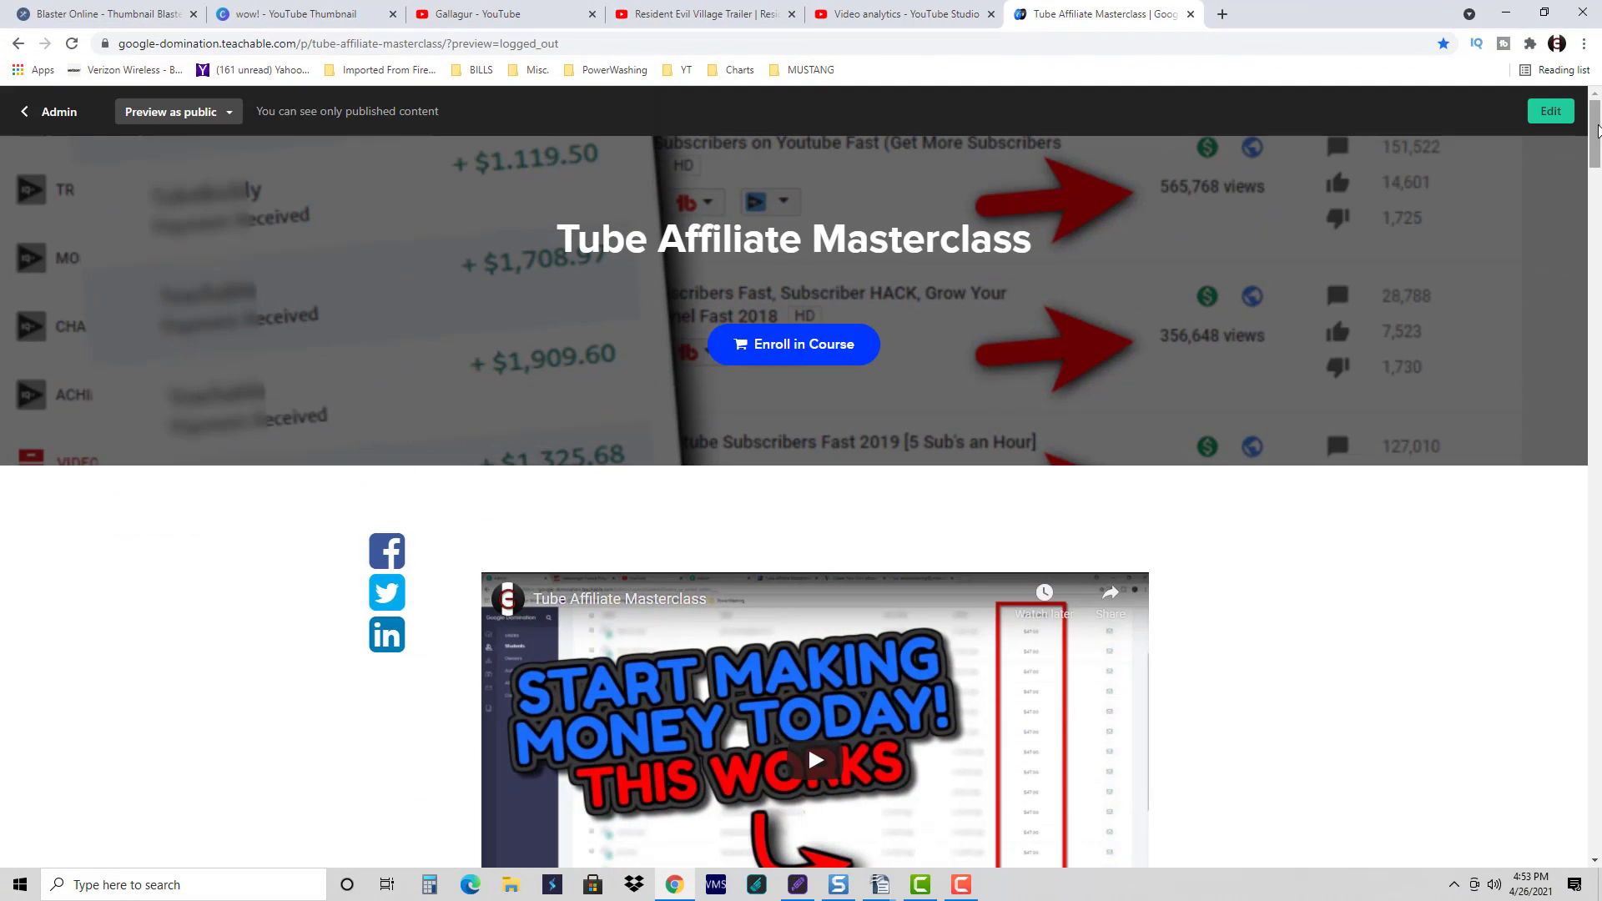
drag(1595, 135, 1581, 544)
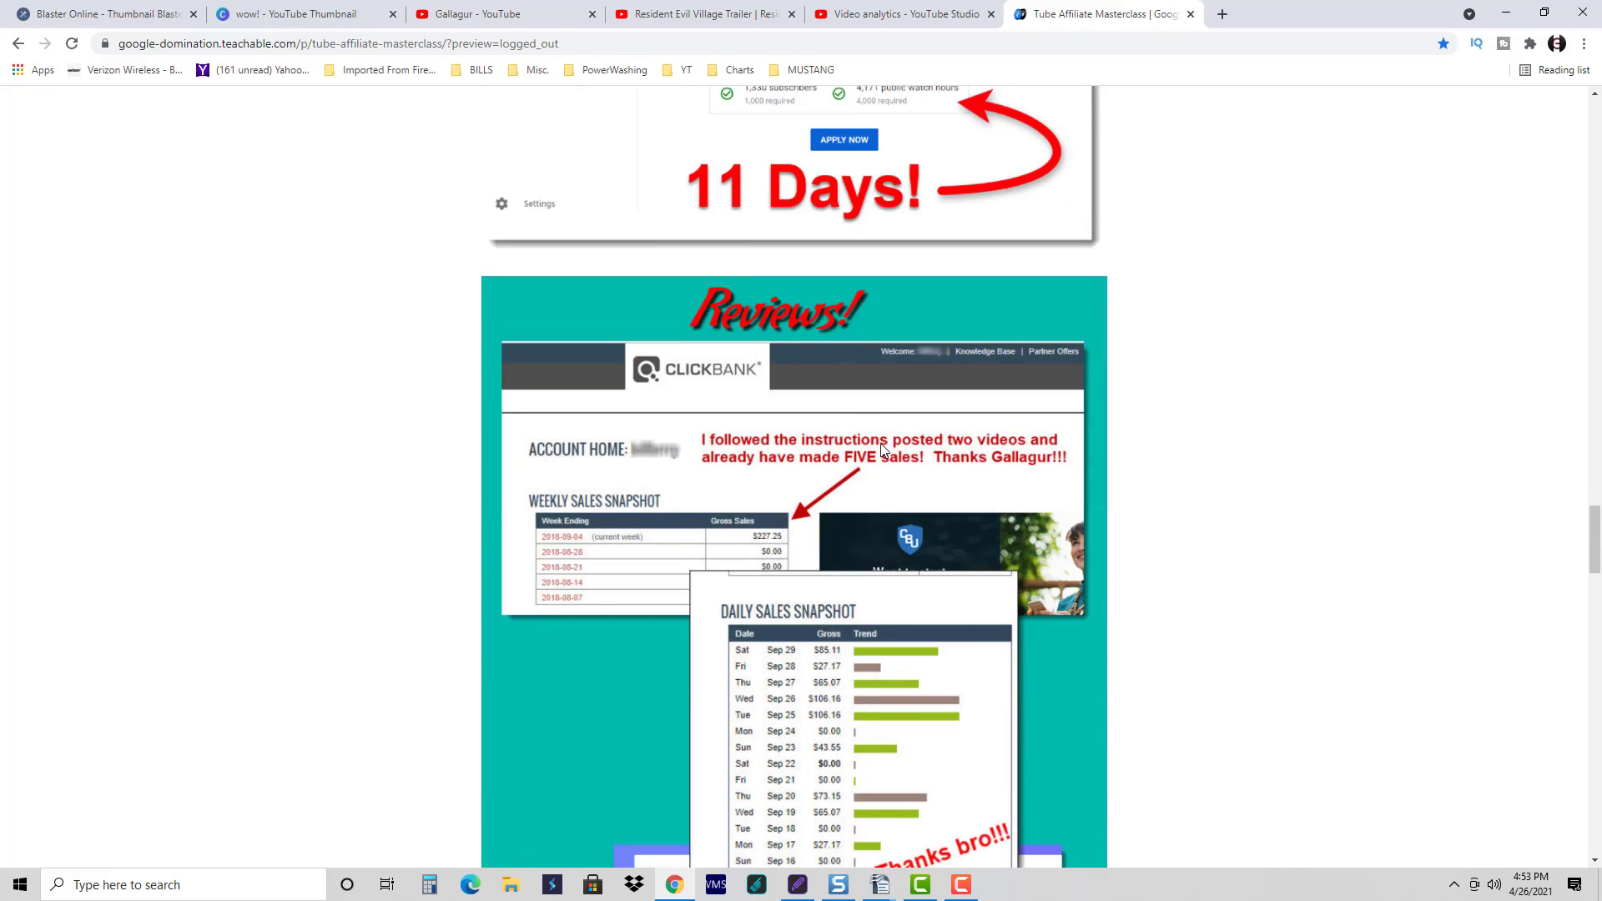
scroll(882, 447, down, 4)
scroll(881, 432, down, 1)
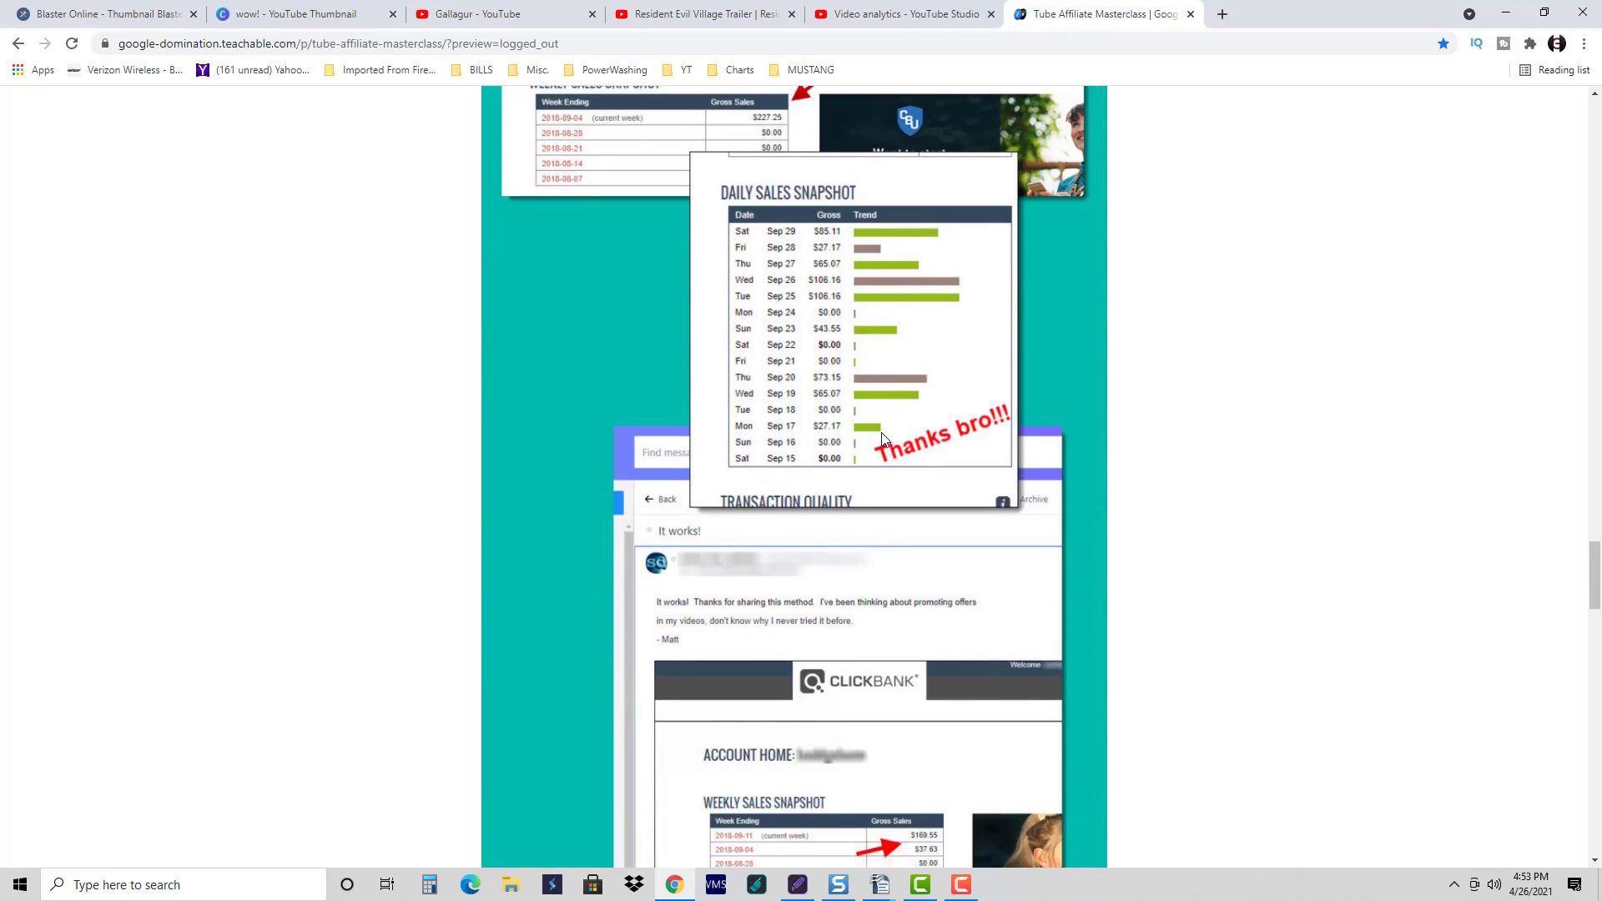
scroll(881, 432, down, 8)
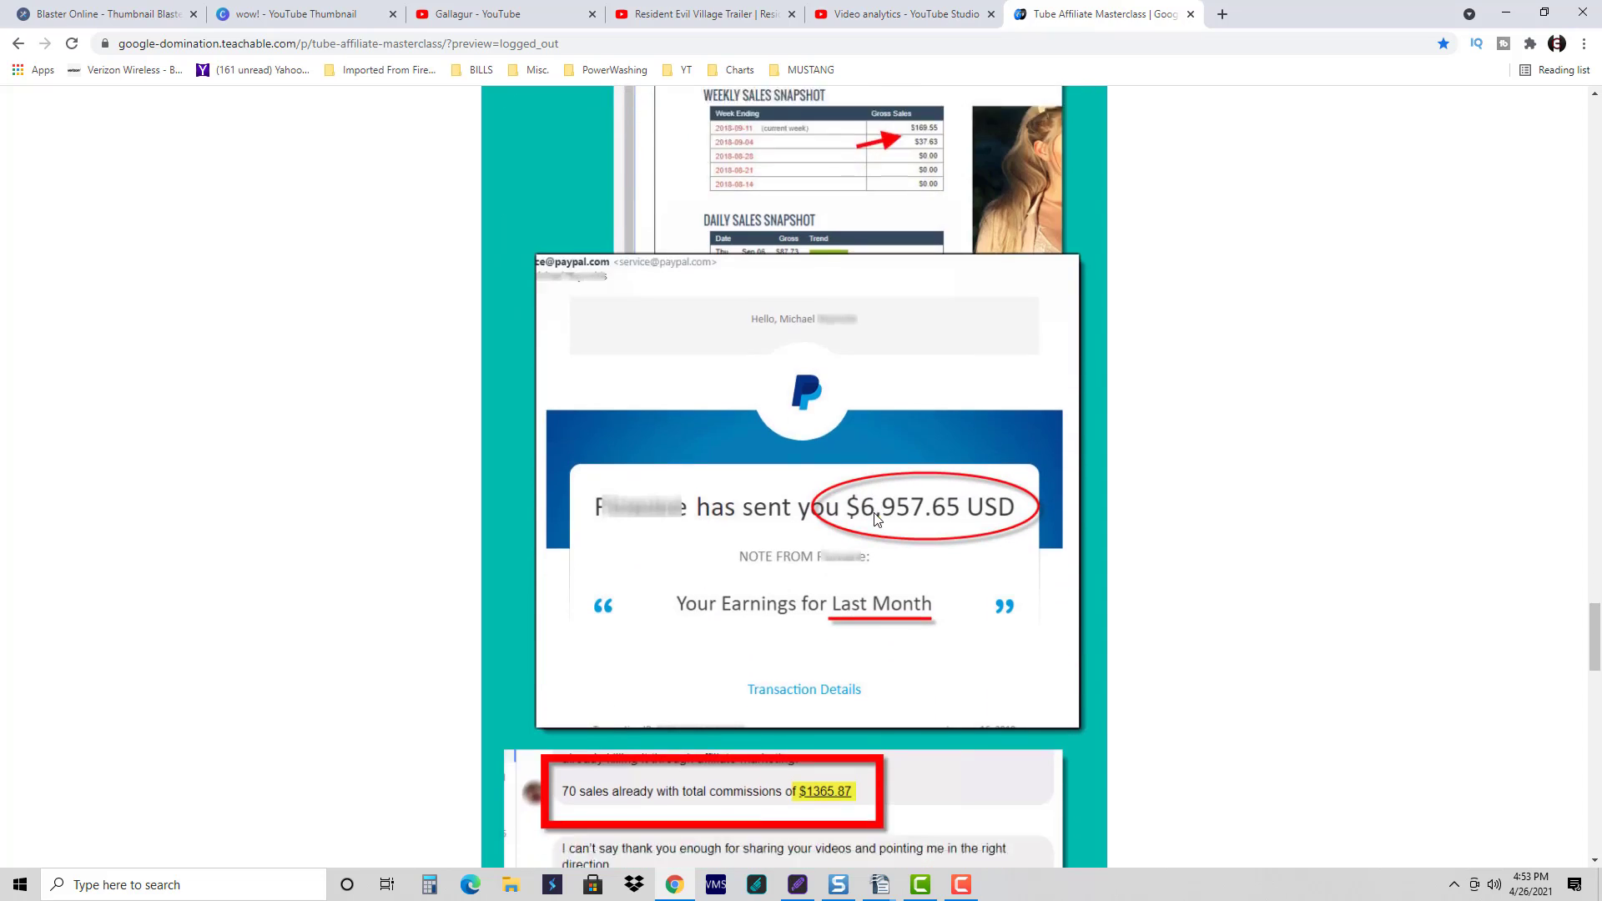
scroll(875, 518, down, 4)
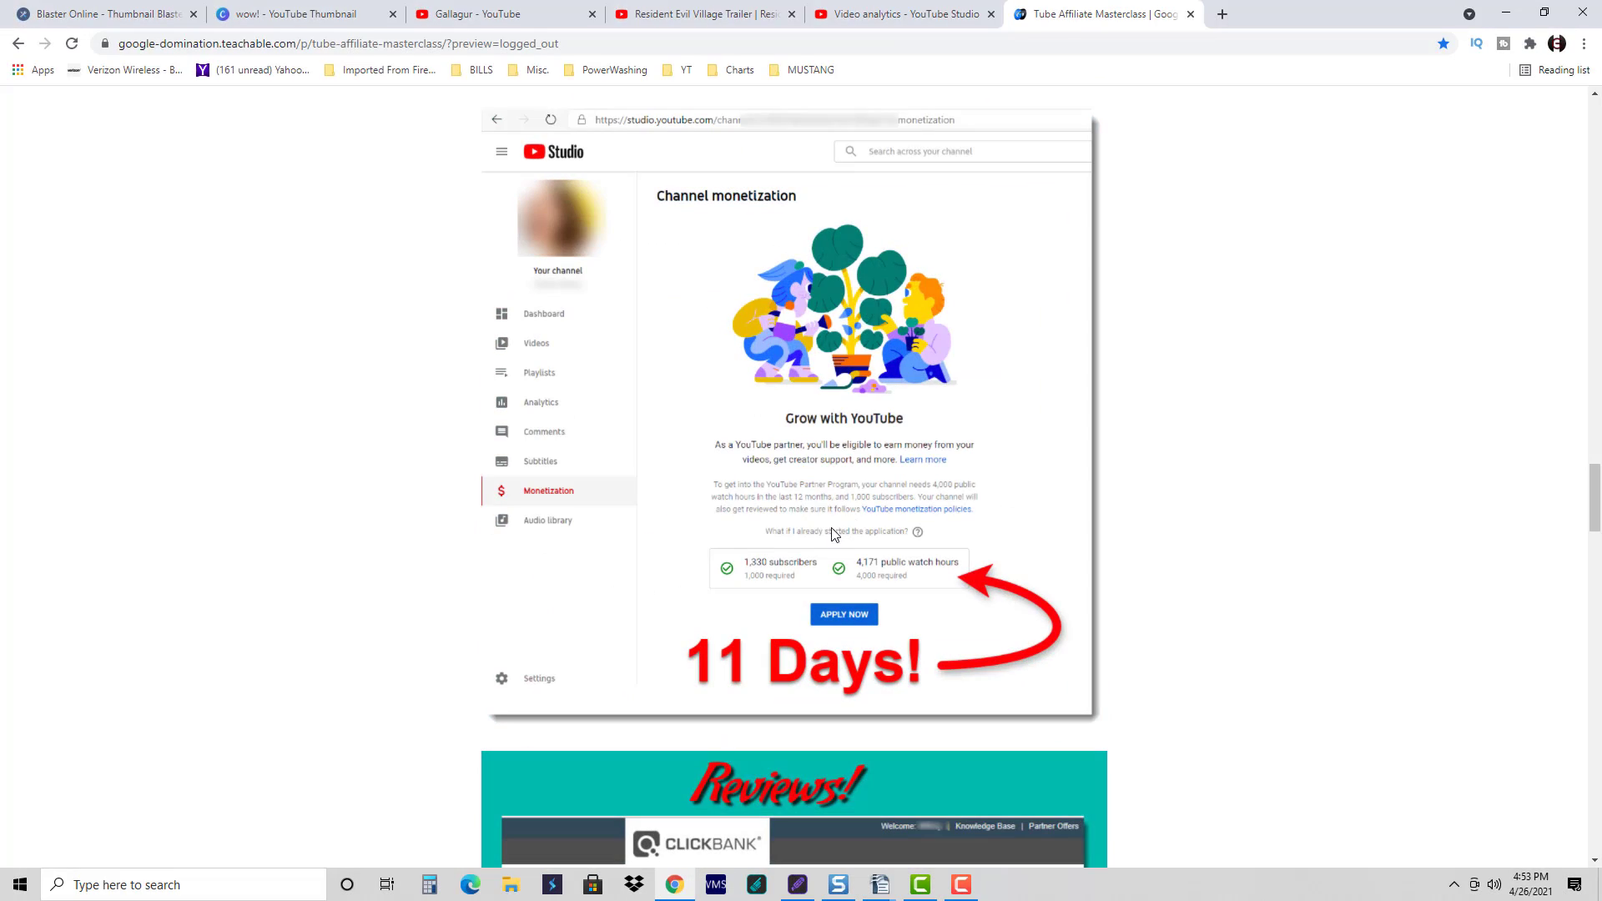